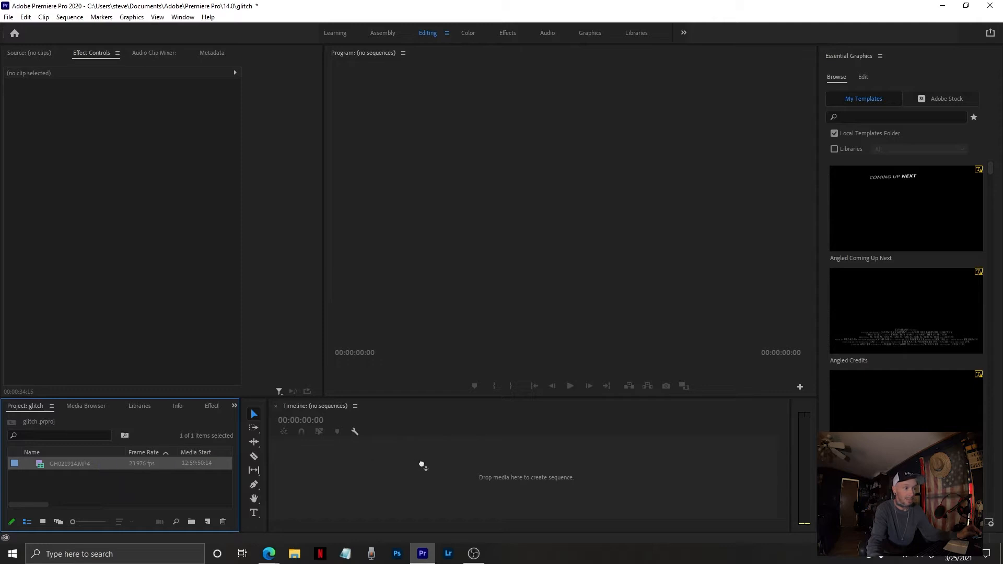
# - Create a sequence from the GH021914.MP4 clip and enlarge the timeline area for more track space
pyautogui.moveTo(422, 465); pyautogui.dragTo(423, 466)
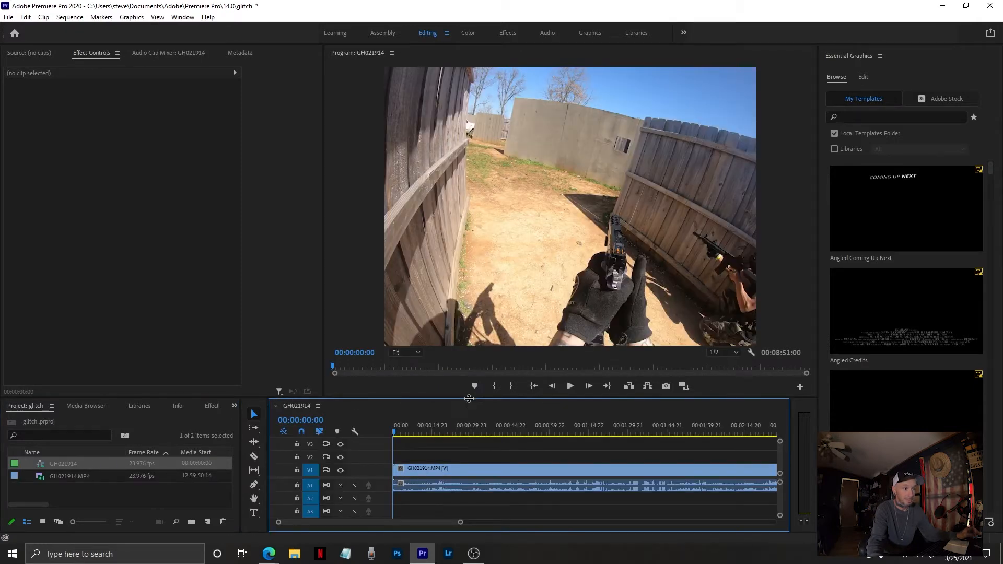
pyautogui.moveTo(469, 399); pyautogui.dragTo(469, 346)
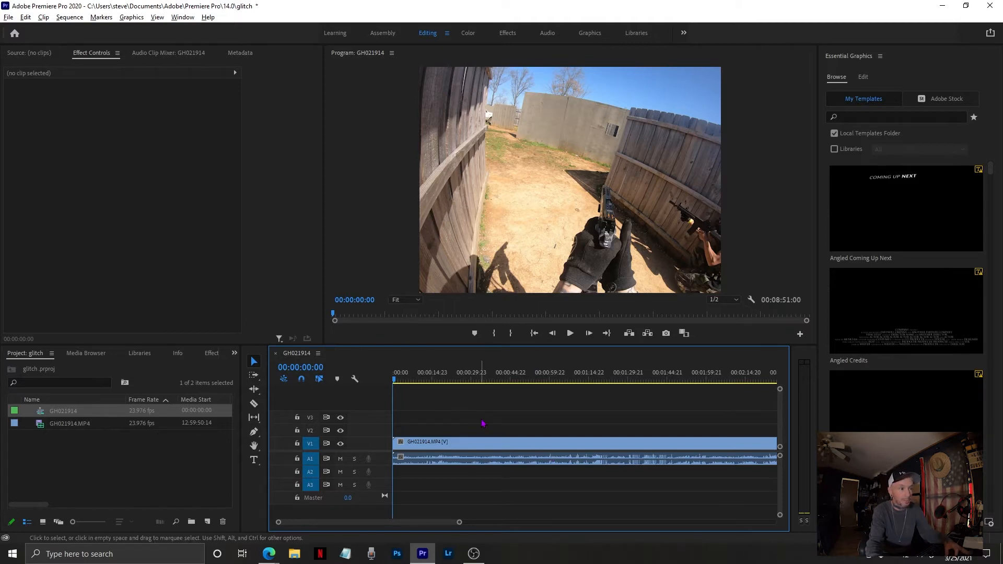
# - Play the sequence from the start and stop the playhead at 00:00:02:15
pyautogui.scroll(5, 483, 424)
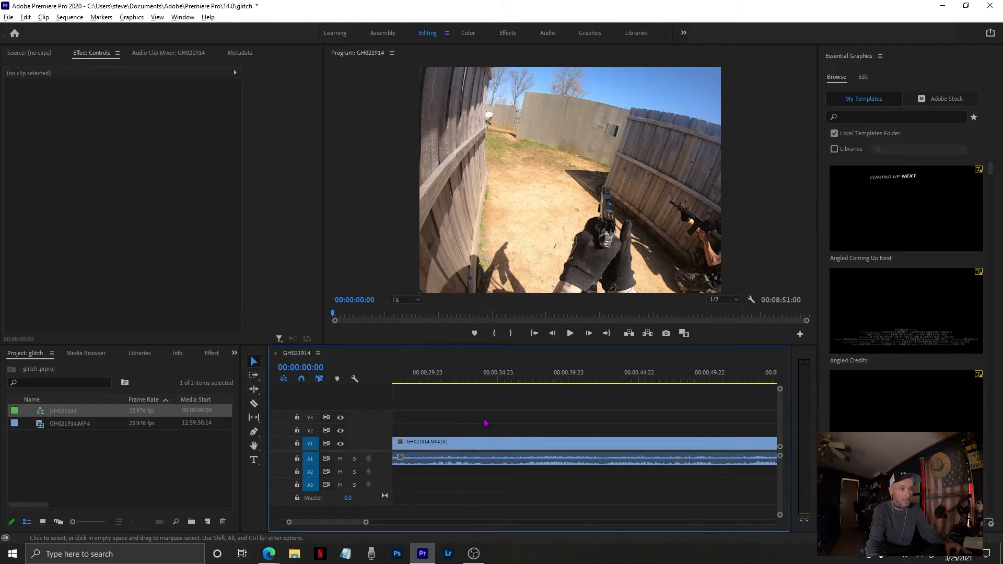
pyautogui.scroll(5, 505, 418)
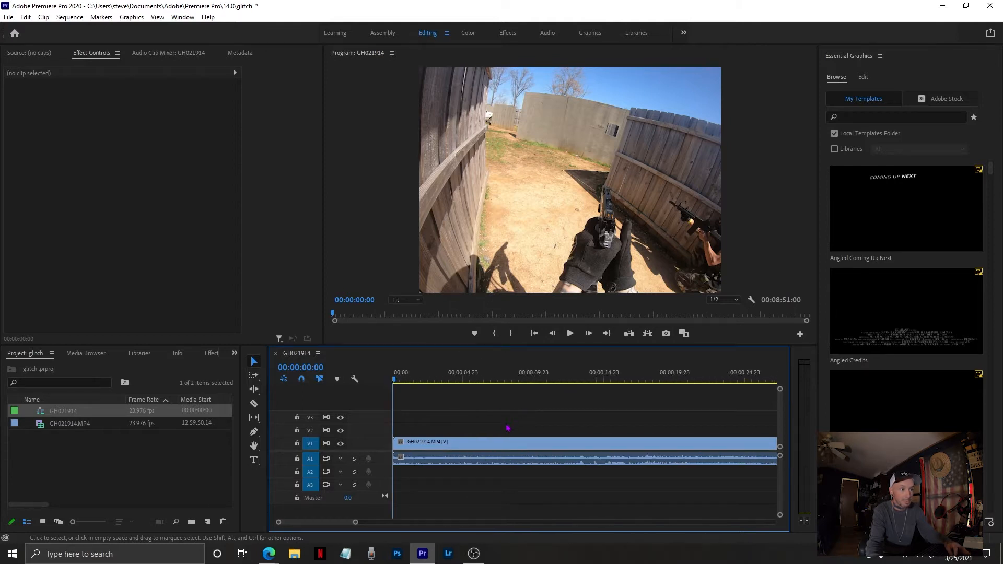
pyautogui.scroll(3, 509, 426)
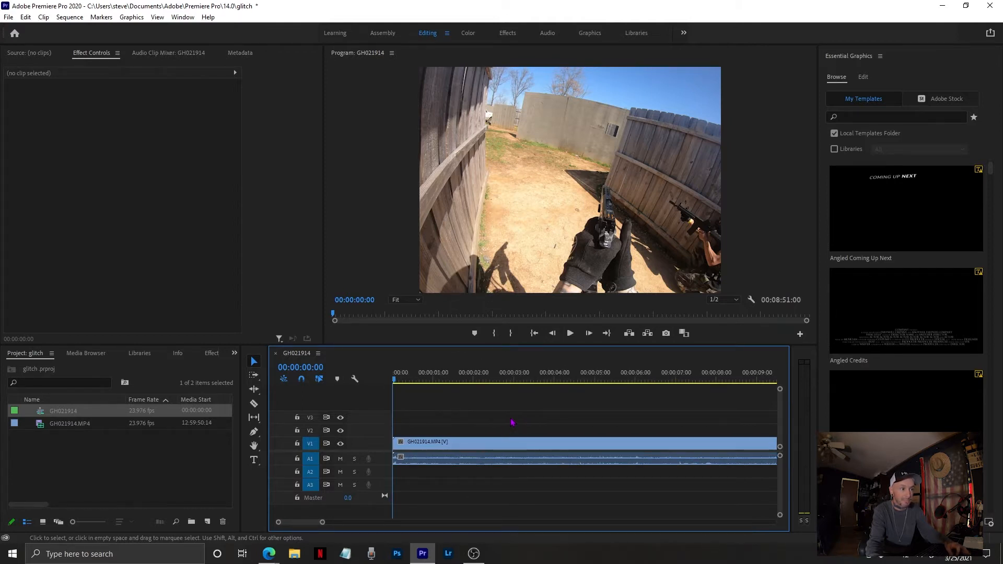
pyautogui.press('space')
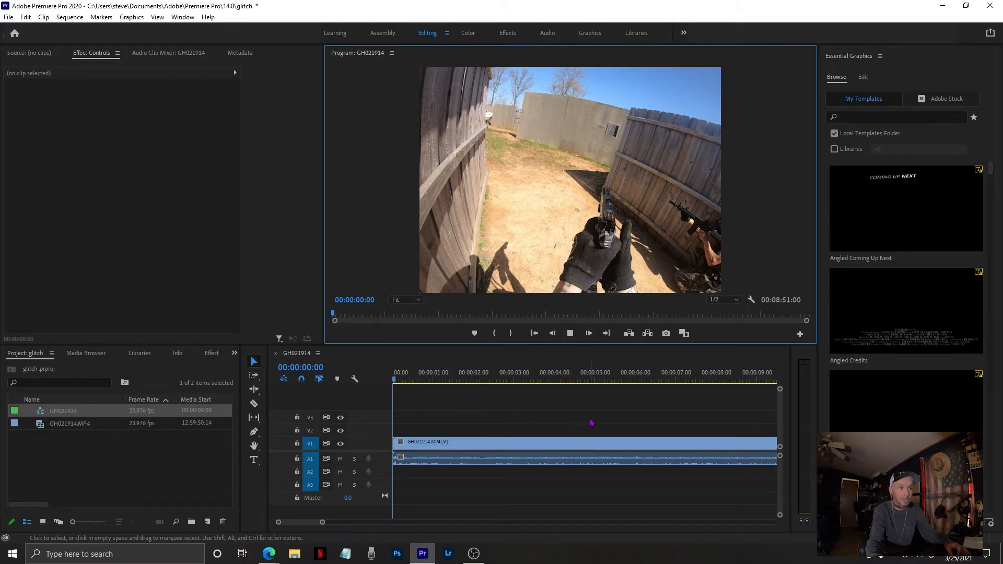
pyautogui.click(570, 334)
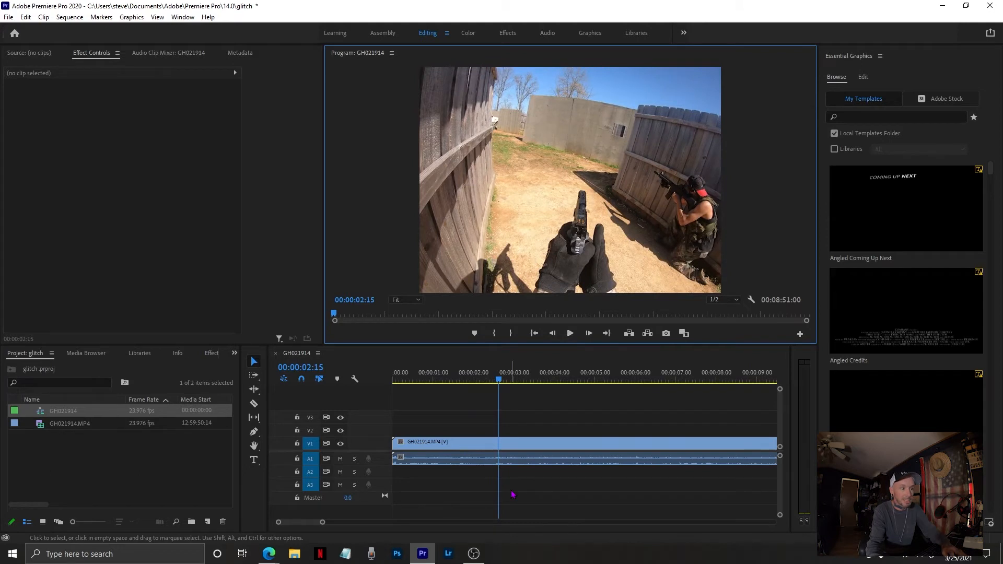
# - Cut the clip with the Razor tool into six short slices between 00:00:02:15 and about 00:00:03:15
pyautogui.press('c')
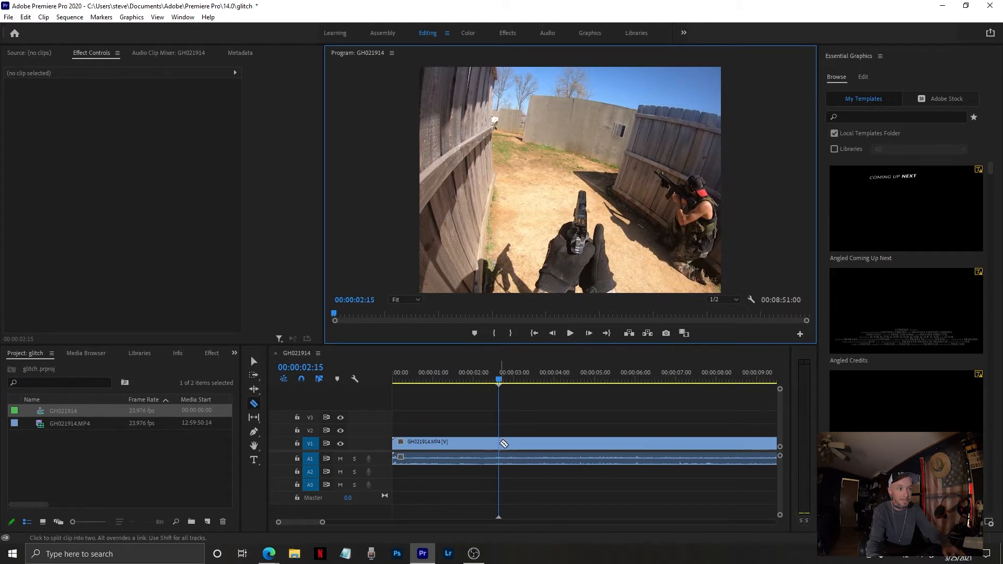
pyautogui.click(499, 444)
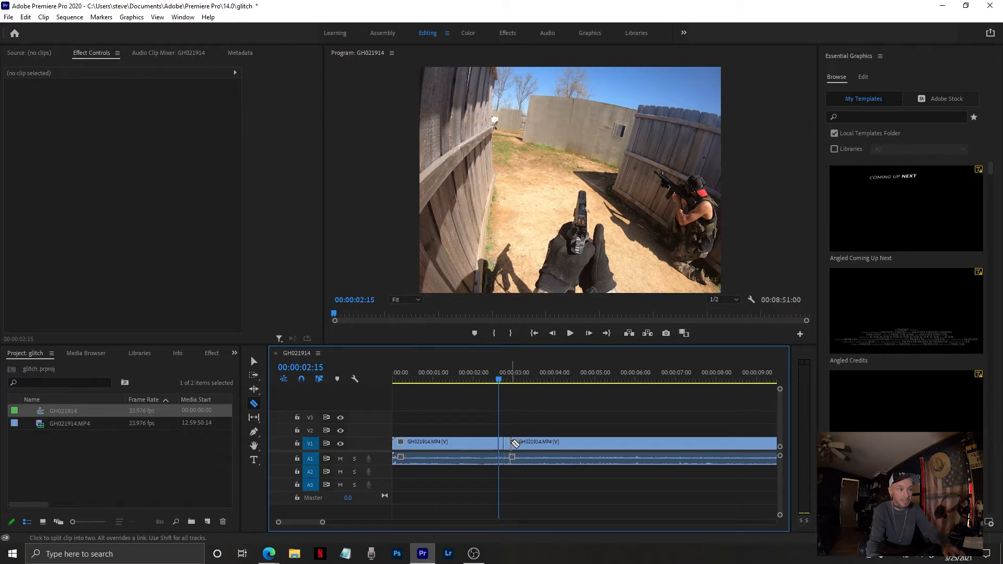
pyautogui.click(515, 444)
pyautogui.click(526, 444)
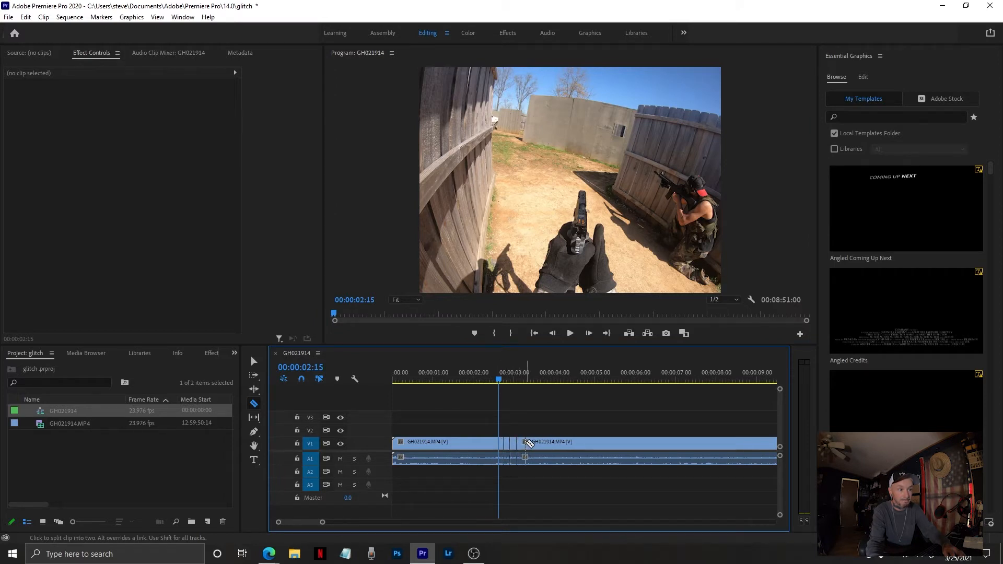
pyautogui.click(533, 444)
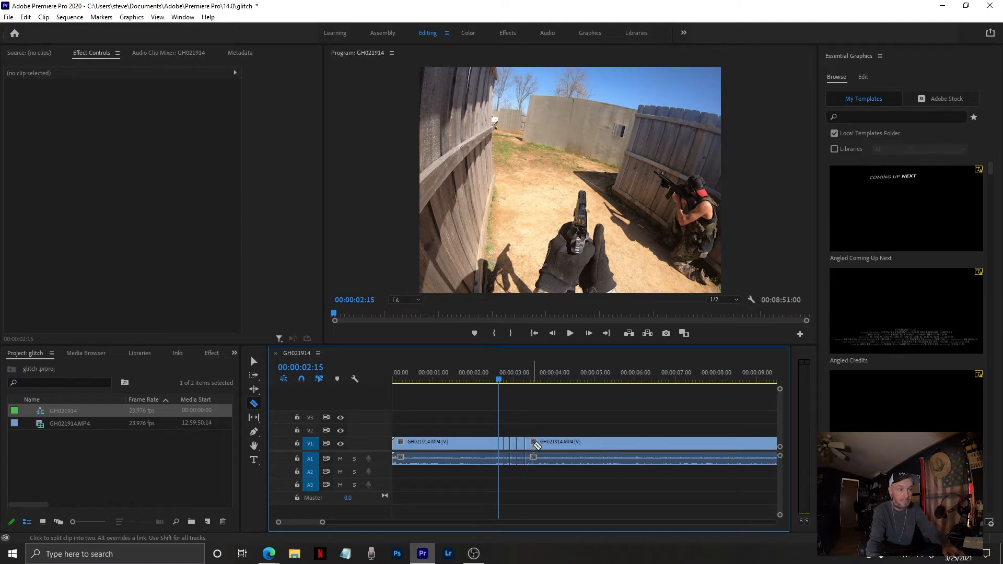
pyautogui.click(540, 444)
pyautogui.click(543, 444)
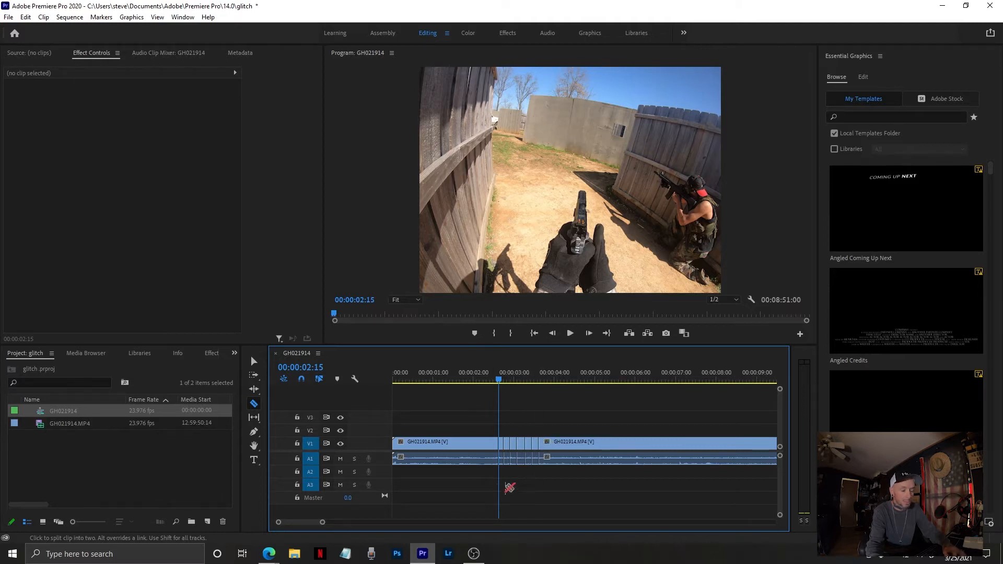
# - Delete every other short slice, starting with the one at 00:00:02:15, leaving gaps in their place
pyautogui.press('v')
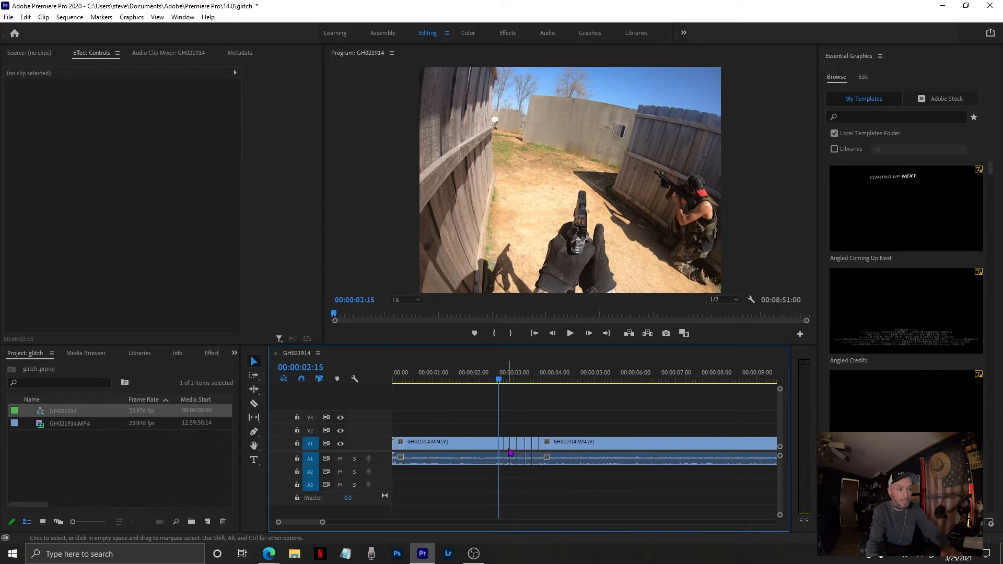
pyautogui.click(502, 450)
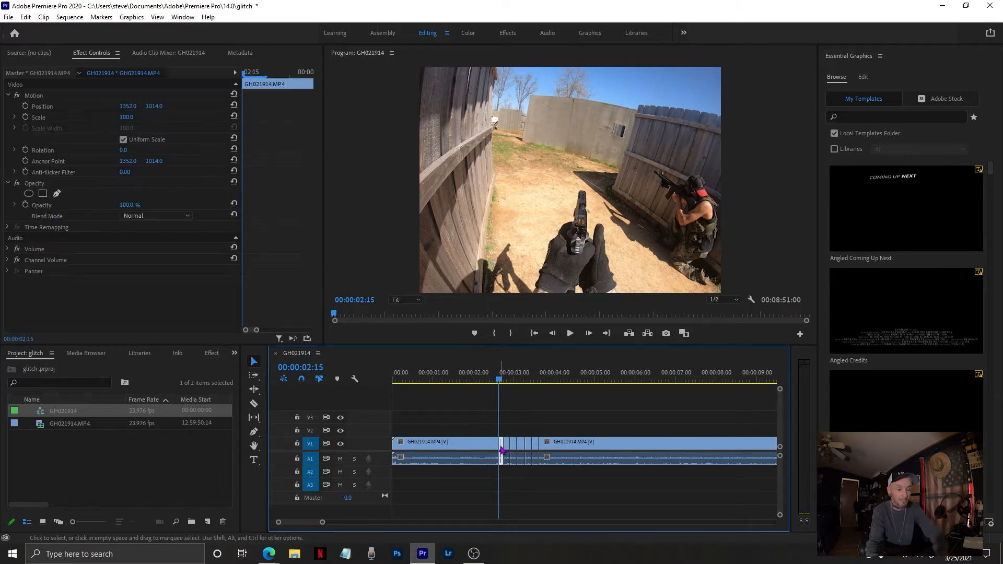
pyautogui.press('Delete')
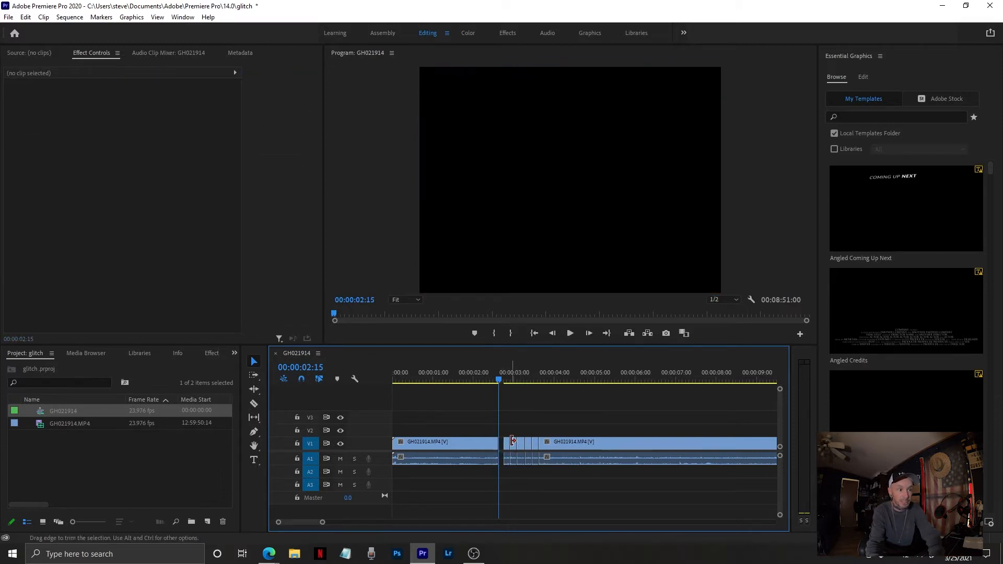
pyautogui.click(513, 448)
pyautogui.press('Delete')
pyautogui.click(528, 448)
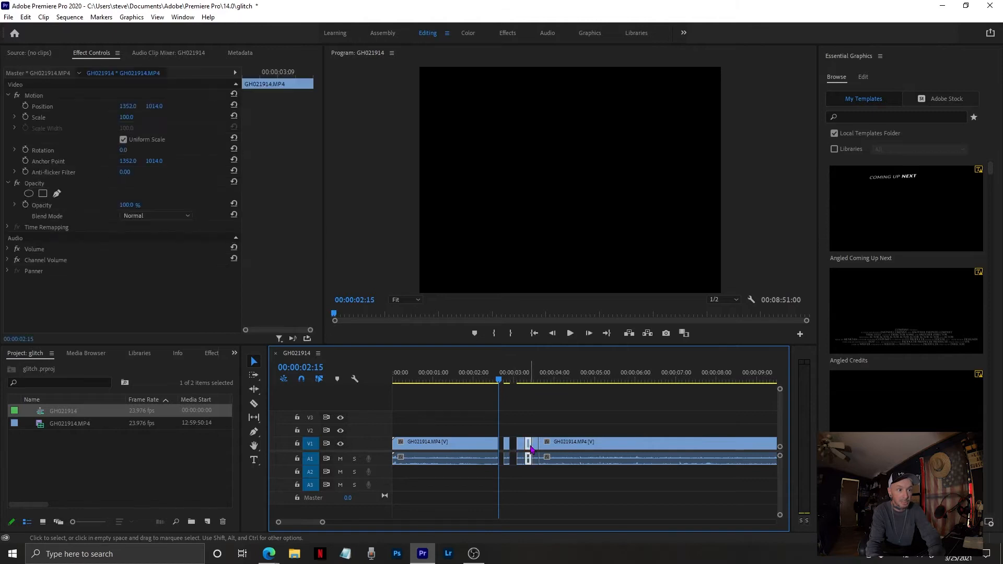
pyautogui.press('Delete')
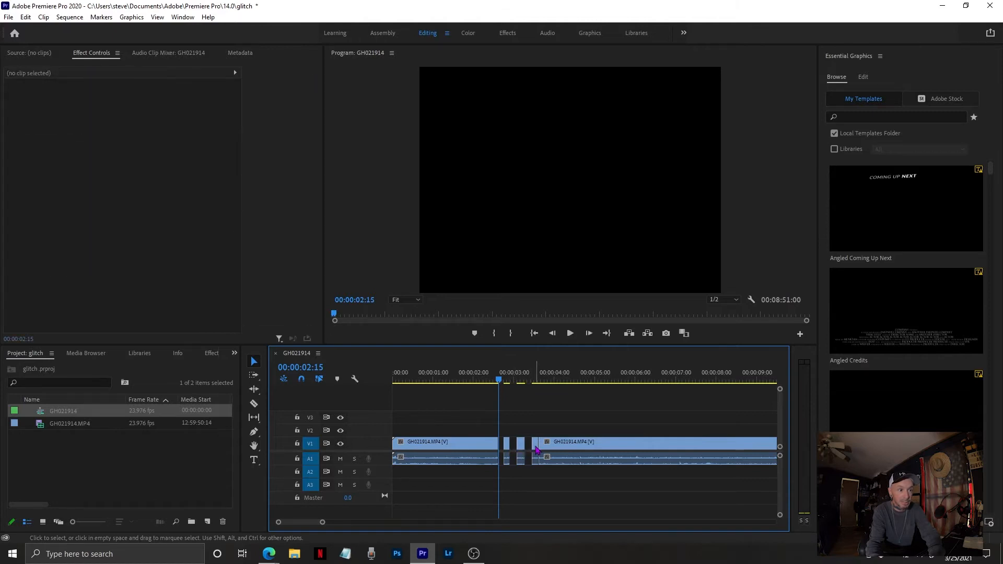
# - Cut two more short slices from the start of the long remaining clip and delete the second one, just before 00:00:04:00
pyautogui.click(537, 449)
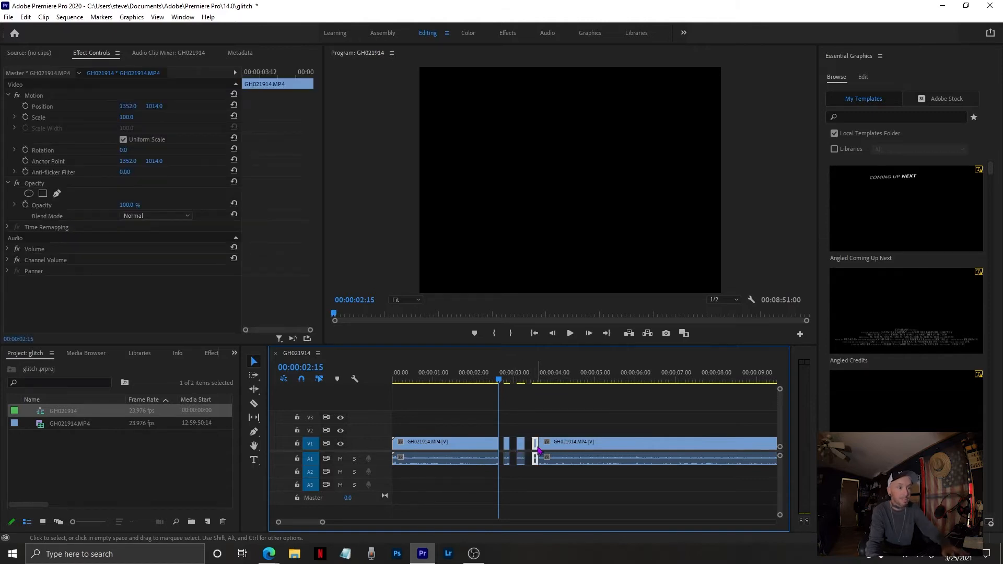
pyautogui.press('c')
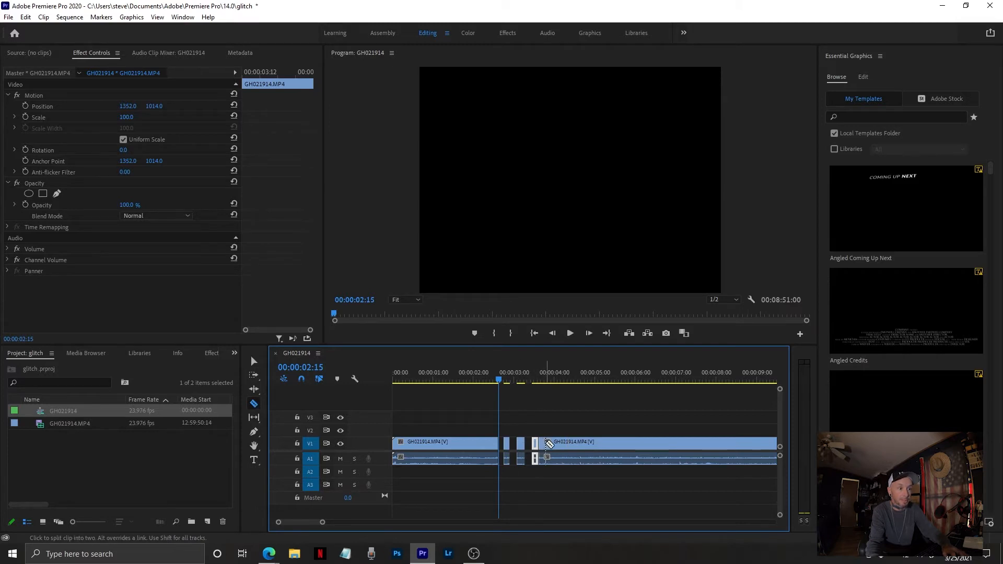
pyautogui.click(553, 444)
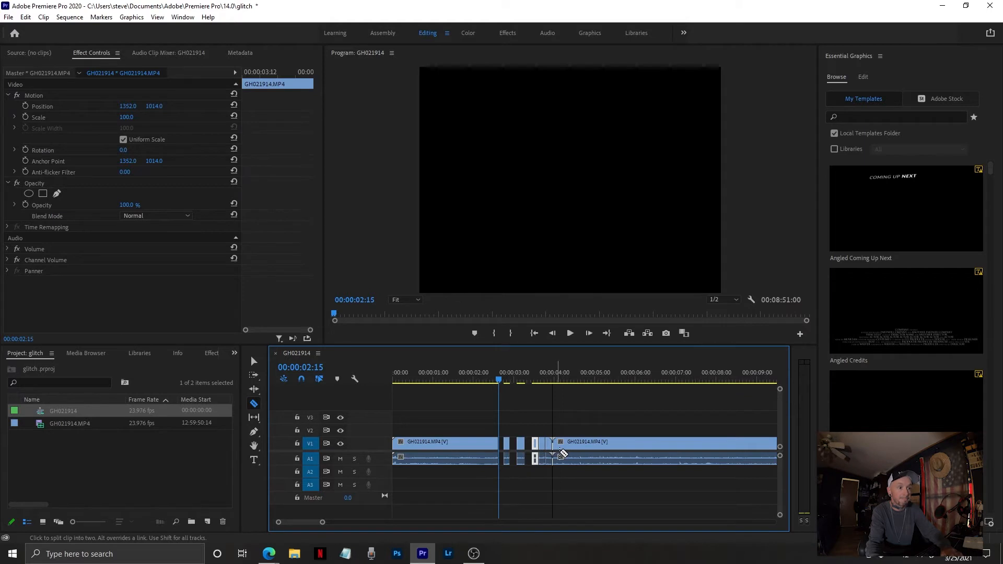
pyautogui.press('v')
pyautogui.click(549, 444)
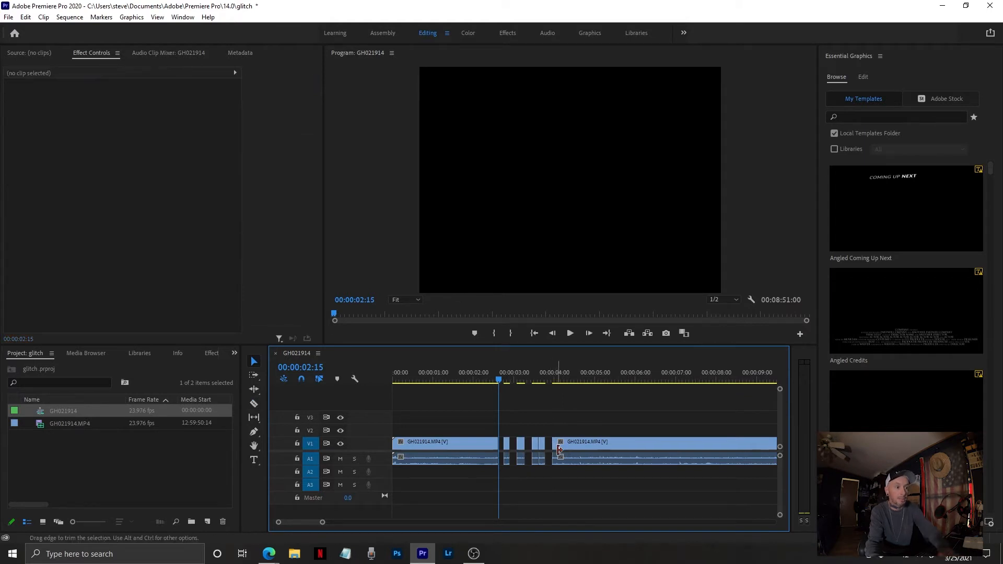
pyautogui.press('Delete')
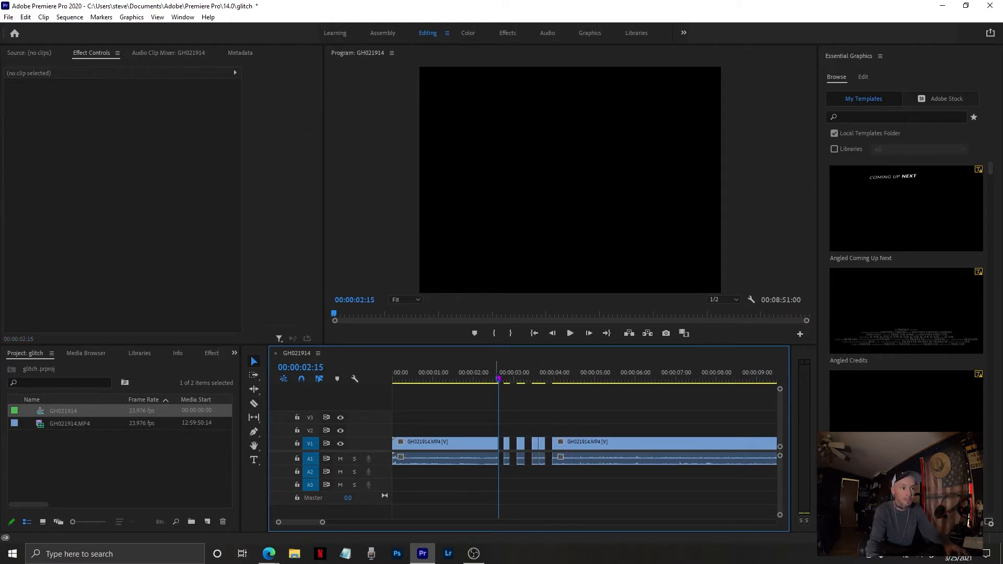
# - Play the sequence from about 00:00:02:00 through the gaps to review the flicker, repeating the playback once
pyautogui.click(477, 386)
pyautogui.moveTo(474, 386); pyautogui.dragTo(472, 385)
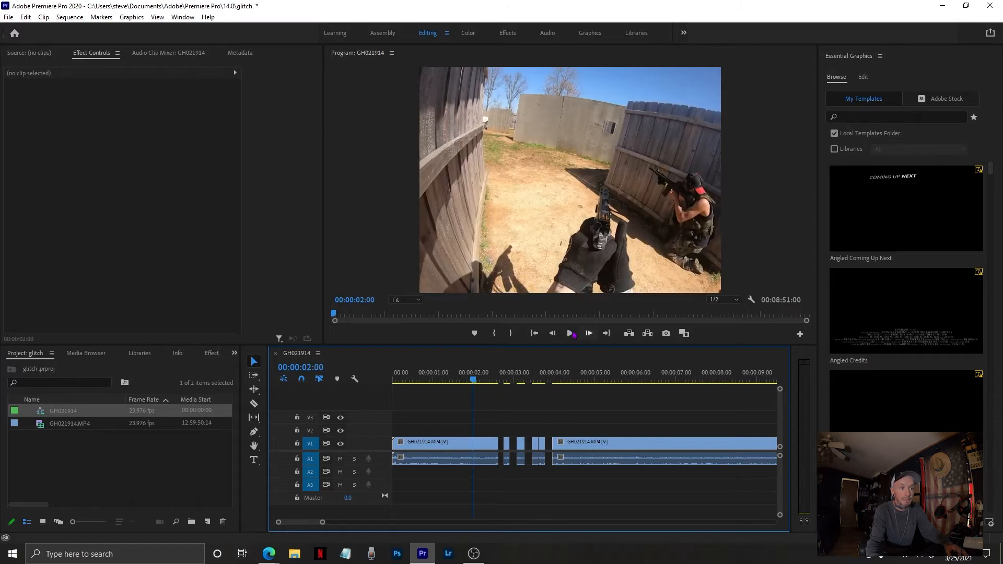
pyautogui.click(569, 333)
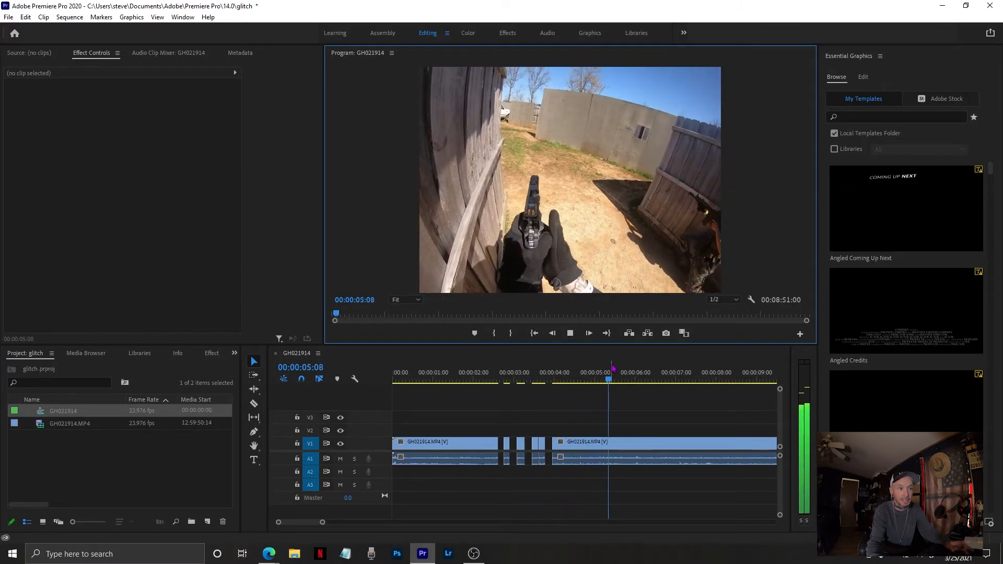
pyautogui.moveTo(629, 384); pyautogui.dragTo(466, 380)
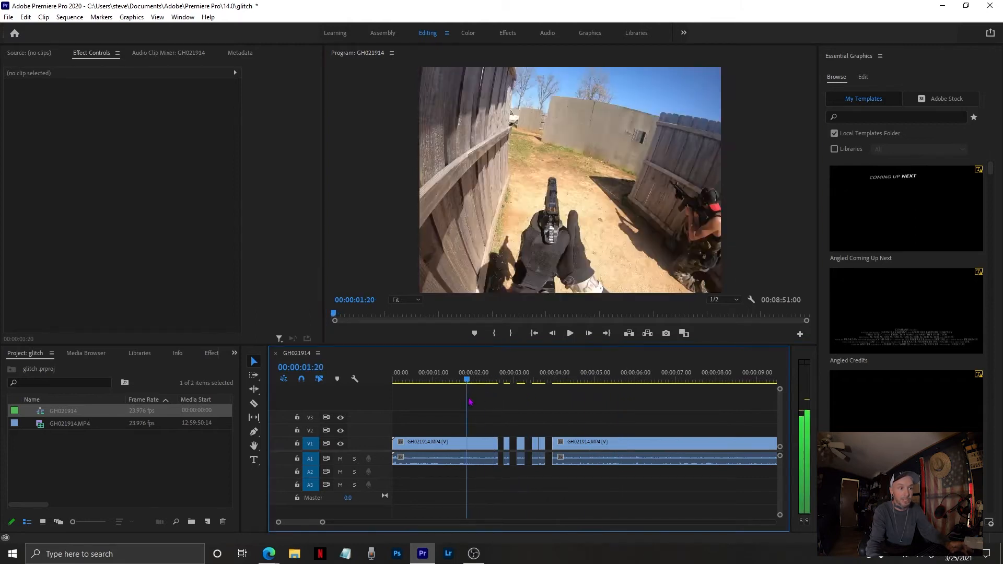
pyautogui.click(569, 334)
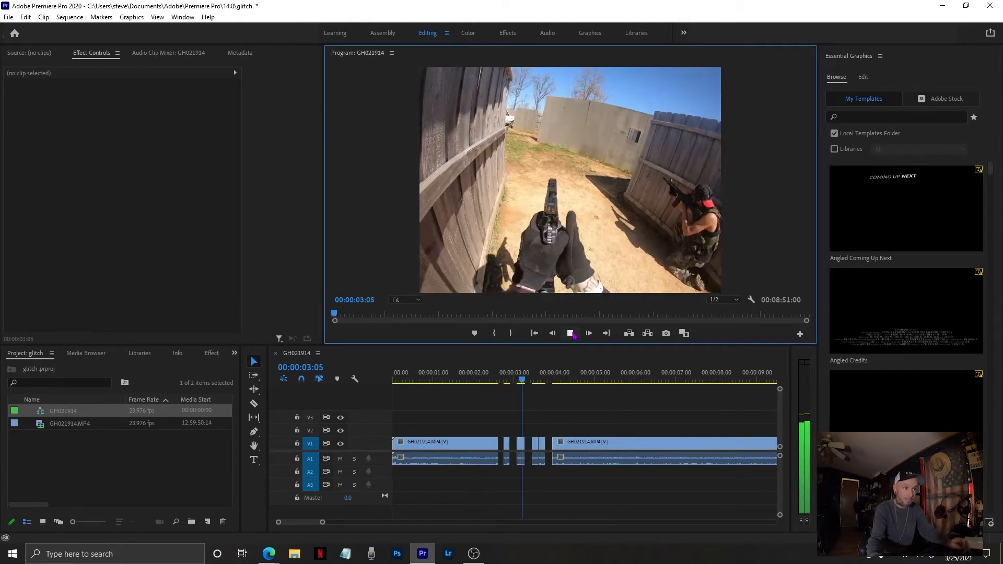
pyautogui.click(572, 334)
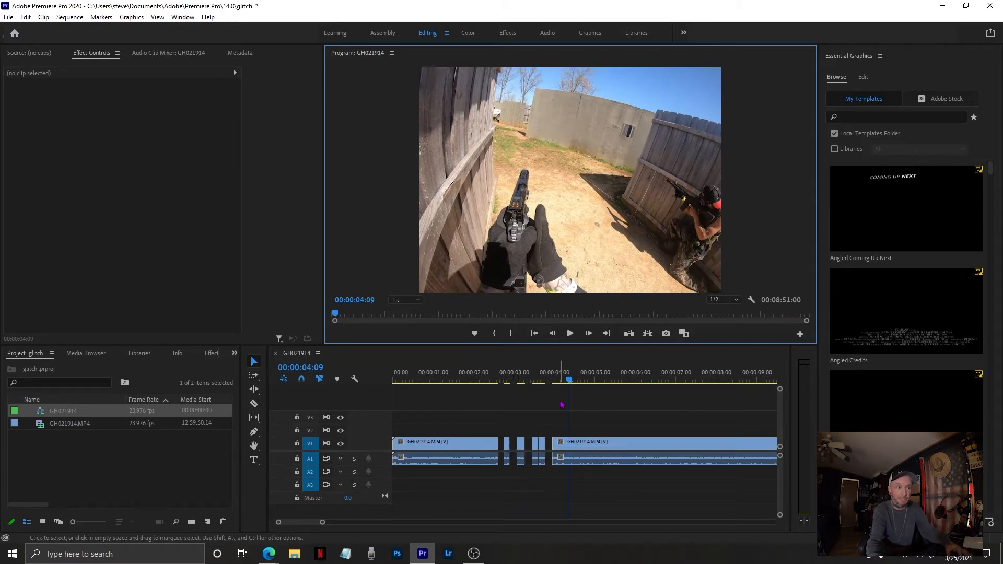
# - Duplicate the four short slices onto track V2, each directly above its original on V1
pyautogui.moveTo(569, 382); pyautogui.dragTo(507, 410)
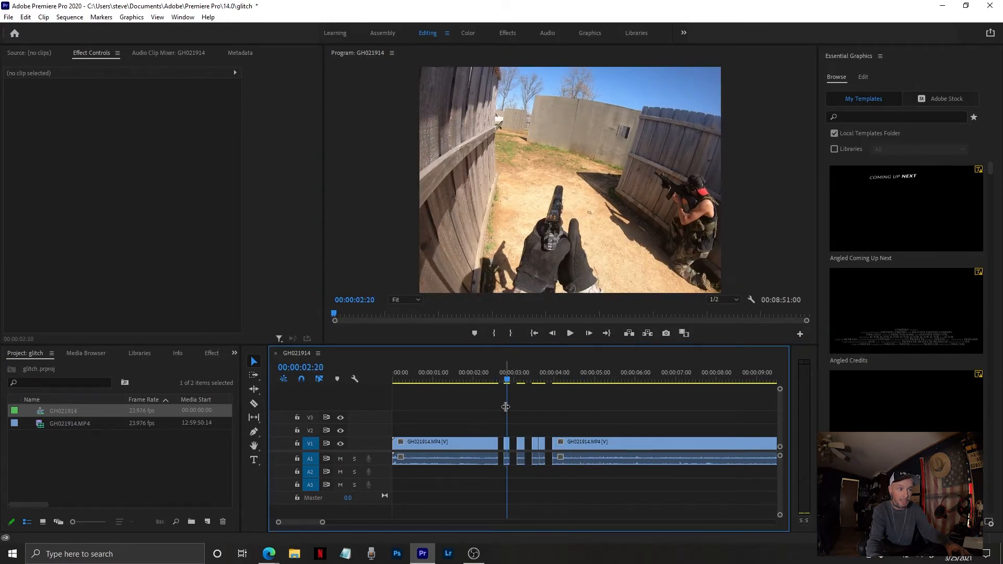
pyautogui.click(508, 445)
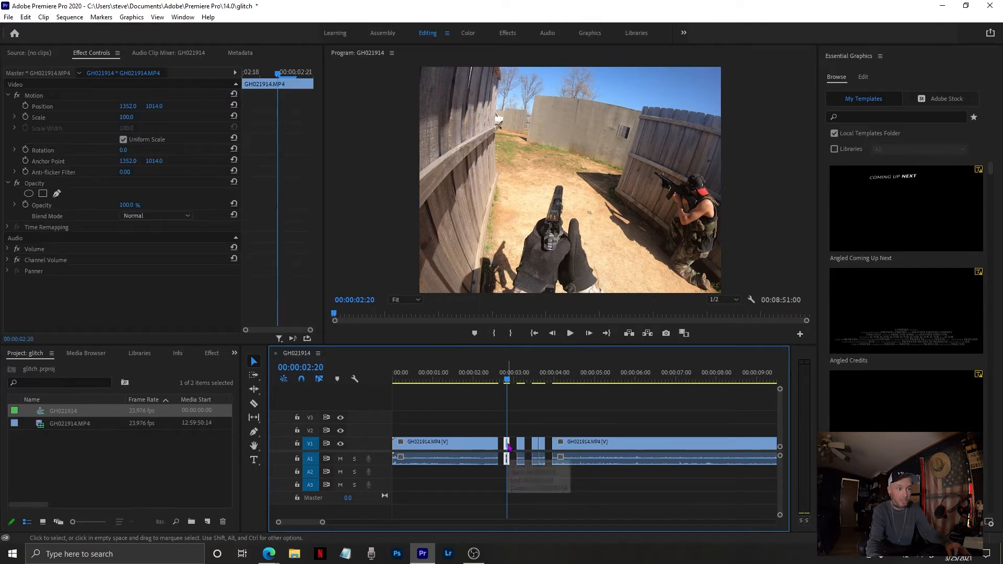
pyautogui.moveTo(509, 446); pyautogui.dragTo(535, 432)
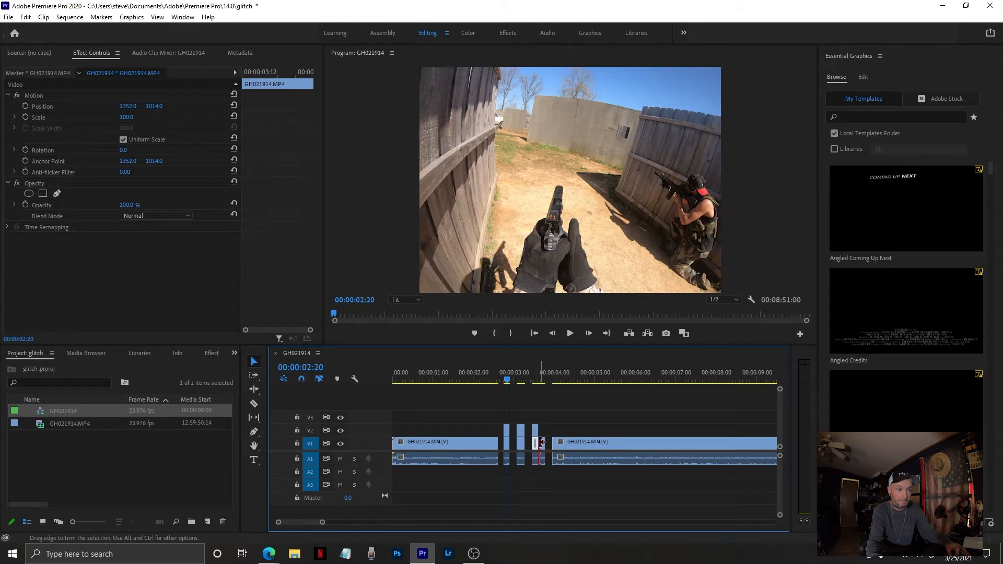
pyautogui.doubleClick(542, 448)
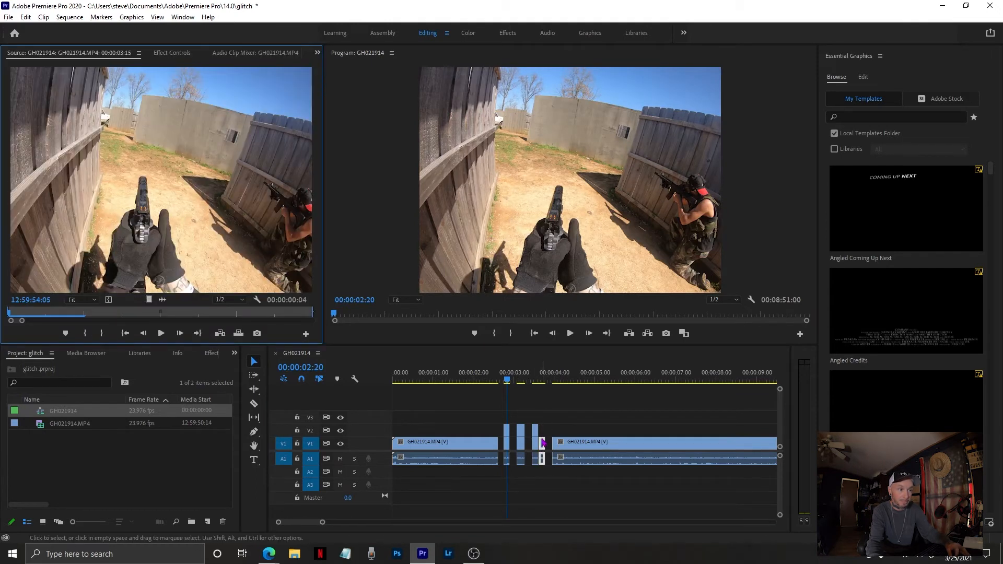
pyautogui.click(543, 444)
pyautogui.moveTo(543, 444); pyautogui.dragTo(544, 431)
pyautogui.hotkey('ctrl', 'z')
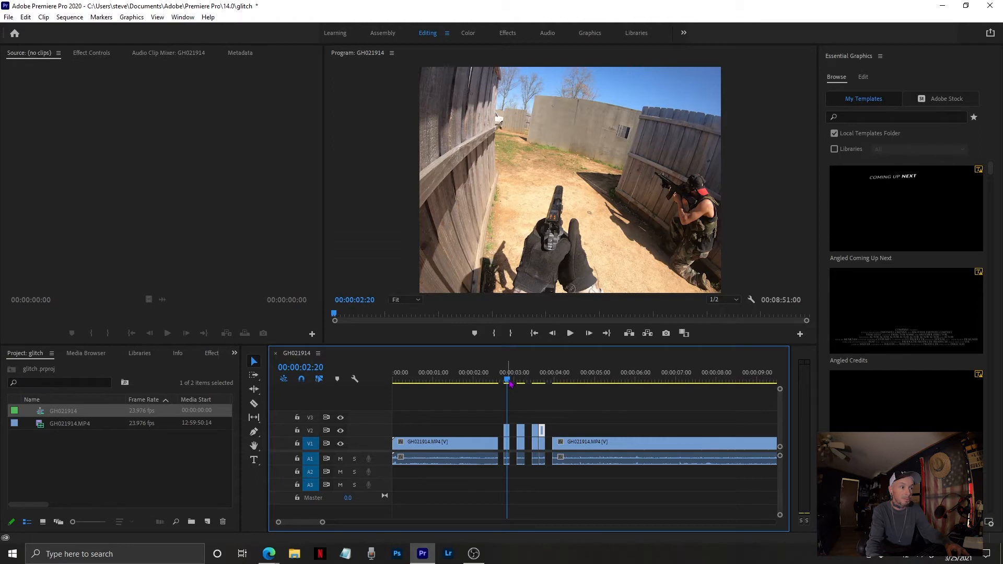
# - Lower the opacity of the first short slice on V2 to 57%
pyautogui.press('Left')
pyautogui.press('Left')
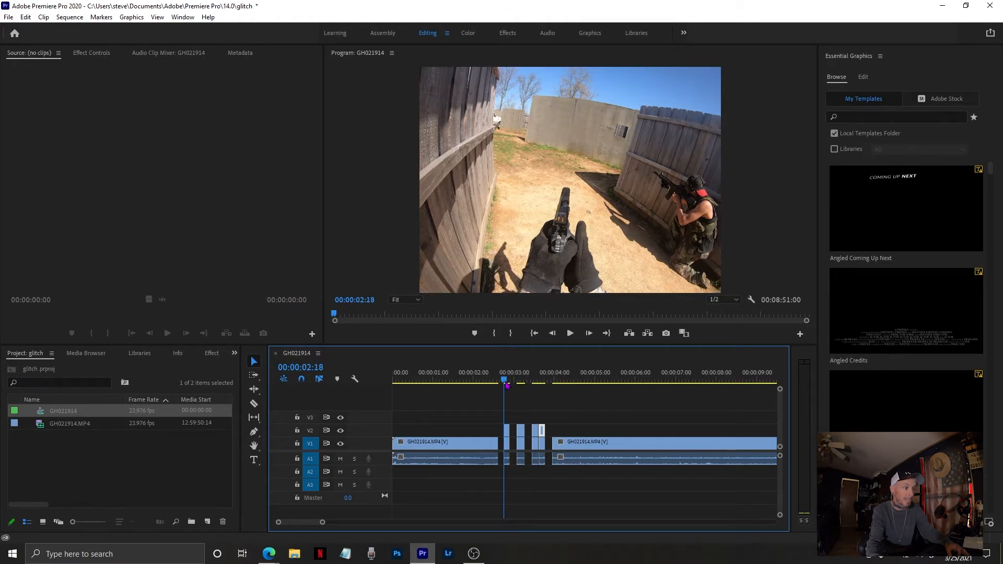
pyautogui.click(507, 431)
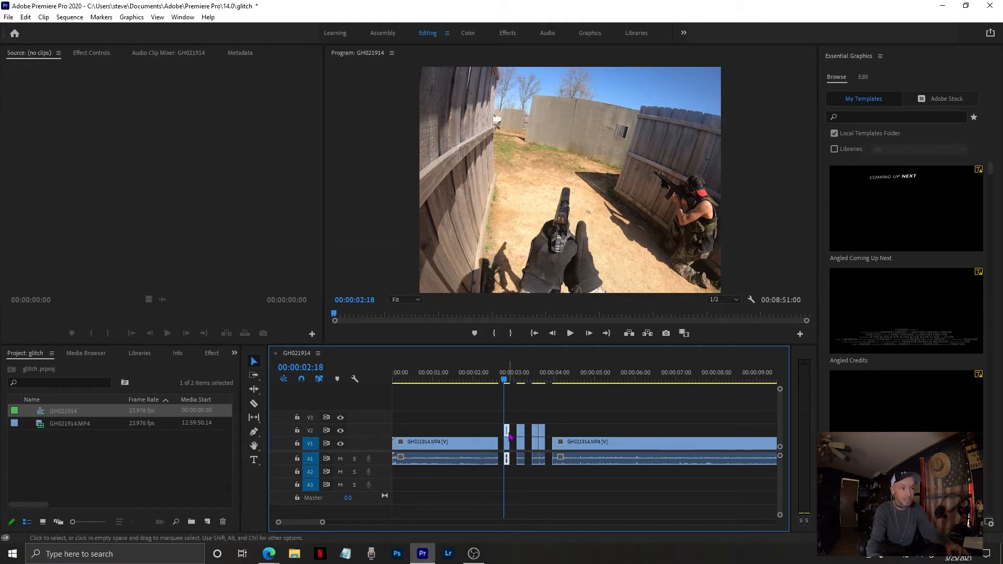
pyautogui.click(507, 382)
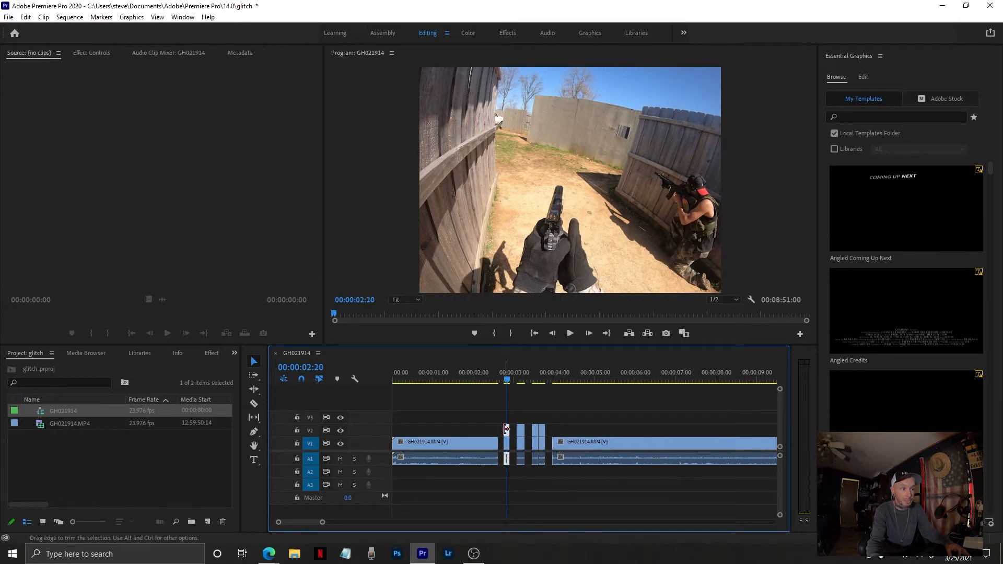
pyautogui.doubleClick(507, 434)
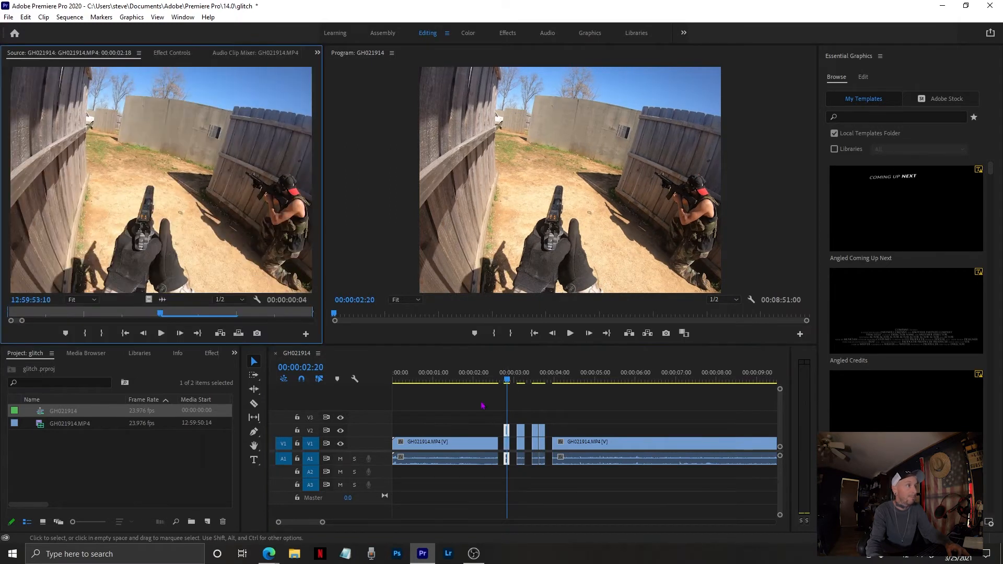
pyautogui.click(168, 55)
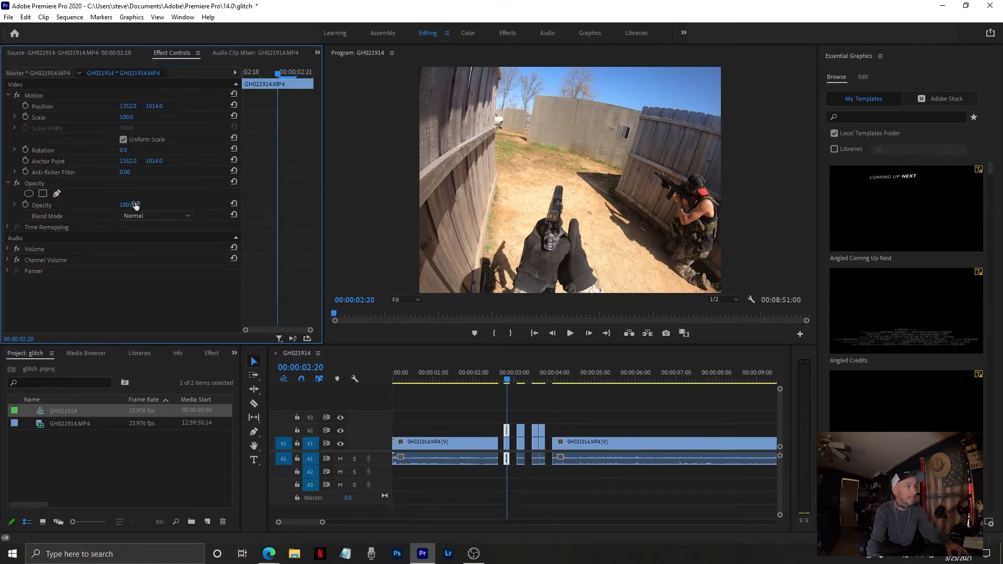
pyautogui.moveTo(126, 206); pyautogui.dragTo(109, 205)
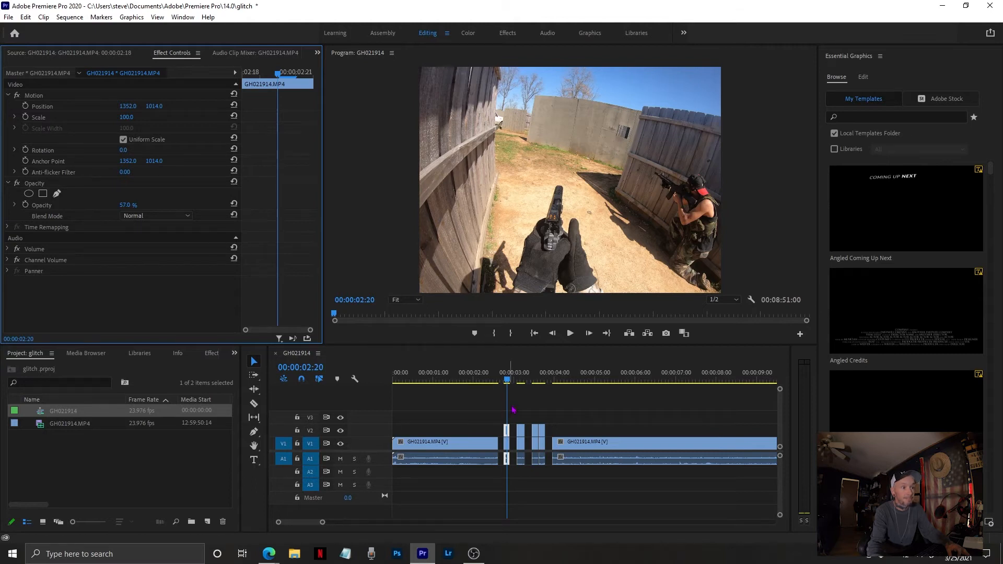
# - Set the second and third V2 slices to 59% opacity and the fourth to 50%, and play through the slices from 00:00:02:06
pyautogui.click(521, 431)
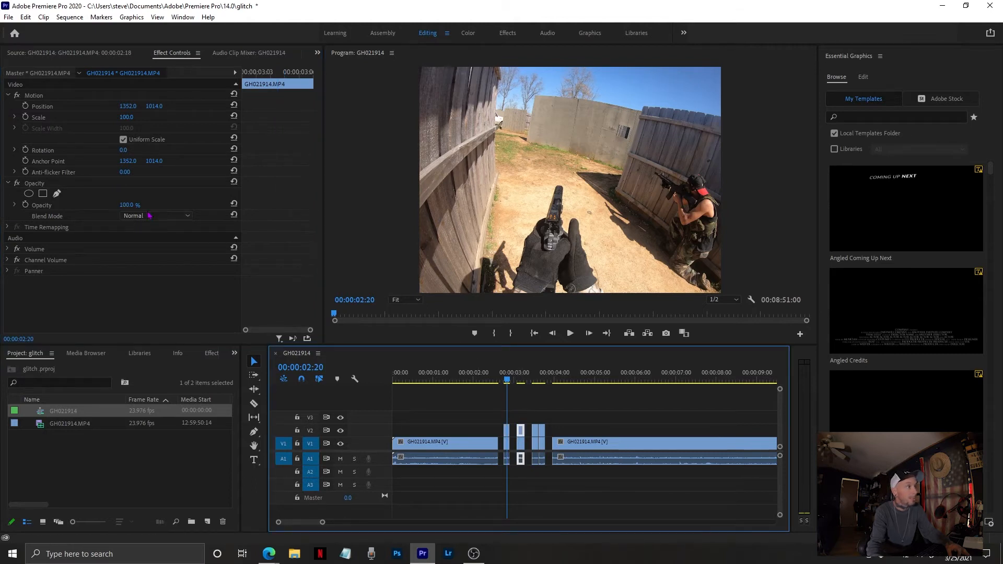
pyautogui.moveTo(130, 205); pyautogui.dragTo(120, 205)
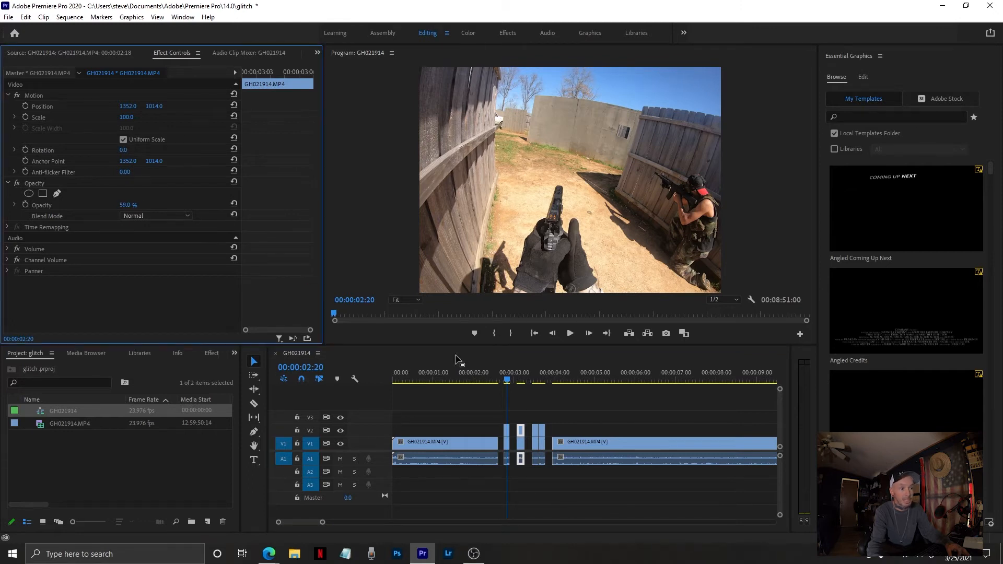
pyautogui.click(535, 430)
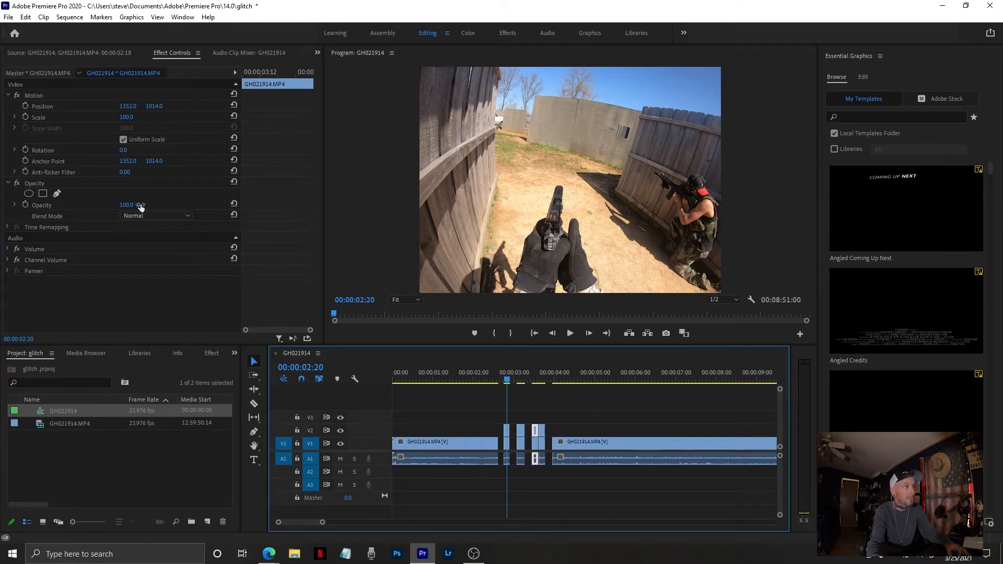
pyautogui.moveTo(136, 205); pyautogui.dragTo(131, 205)
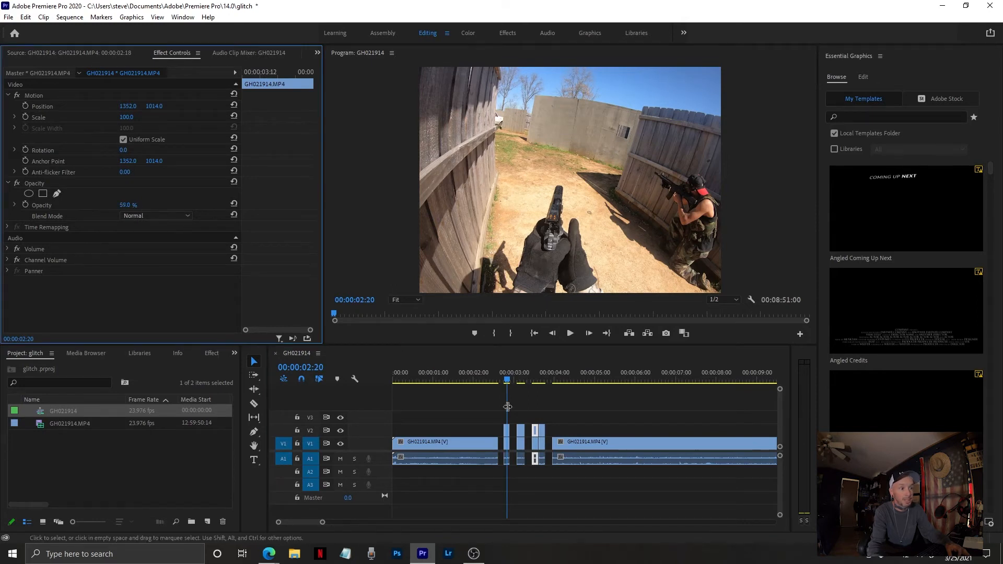
pyautogui.click(541, 430)
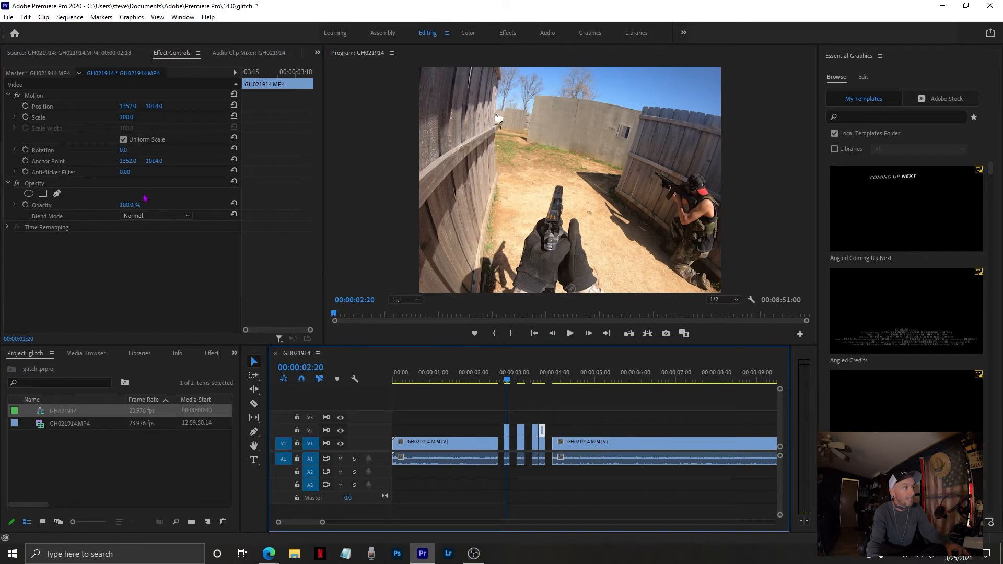
pyautogui.moveTo(136, 205); pyautogui.dragTo(127, 205)
pyautogui.moveTo(508, 381); pyautogui.dragTo(483, 380)
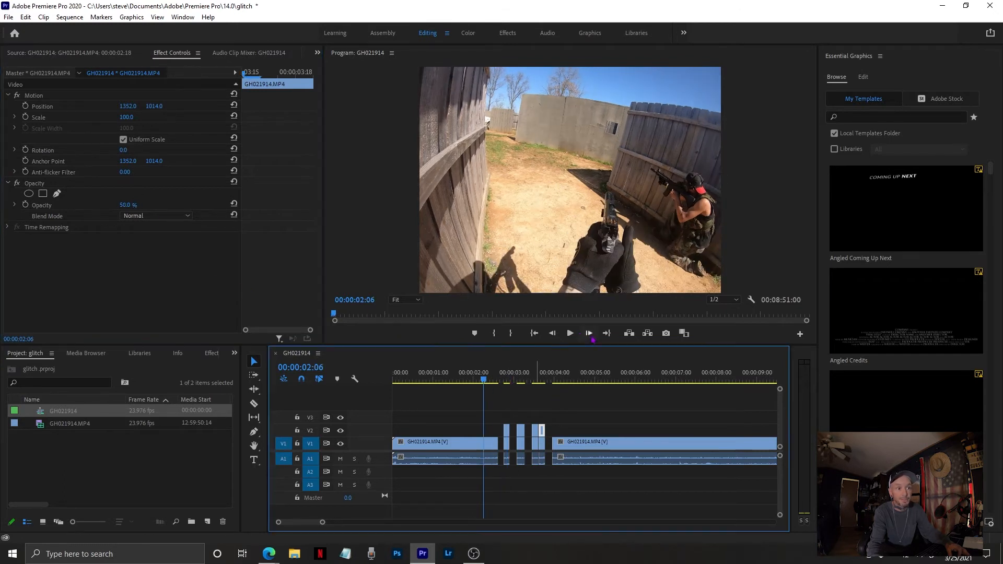
pyautogui.click(569, 333)
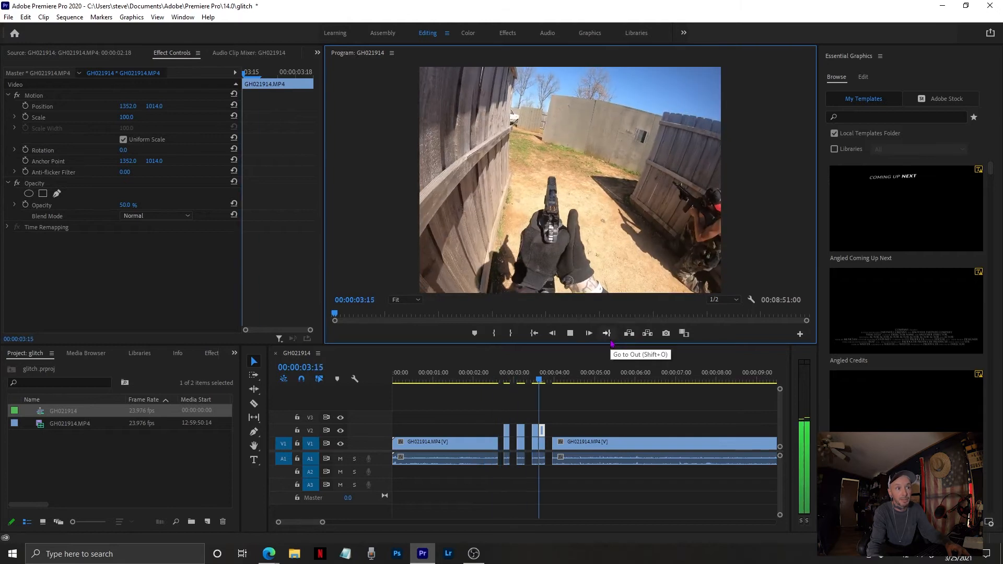
# - Shift the first V2 slice's horizontal position to 1299 and the second V2 slice's to 1290
pyautogui.moveTo(515, 381); pyautogui.dragTo(505, 408)
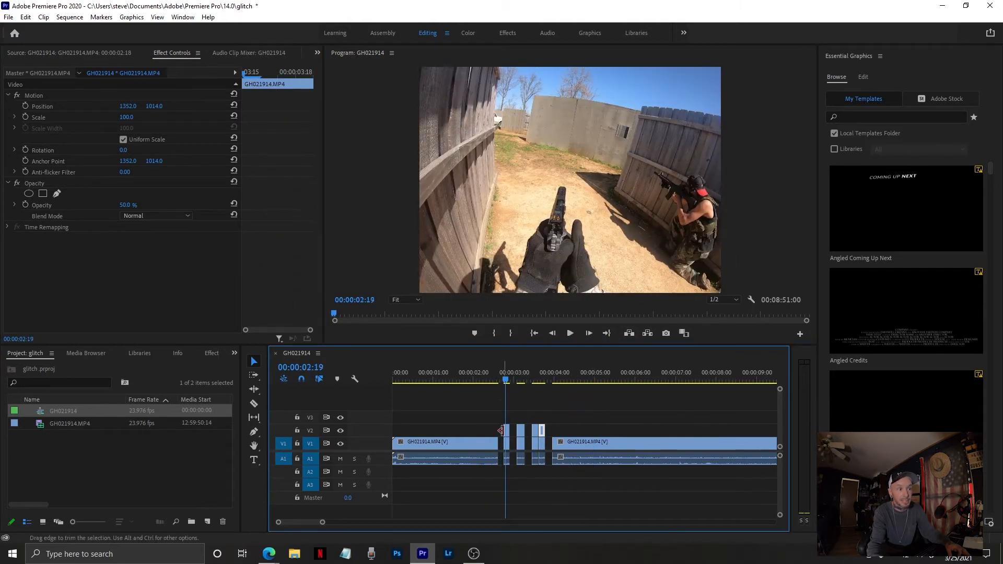
pyautogui.click(506, 430)
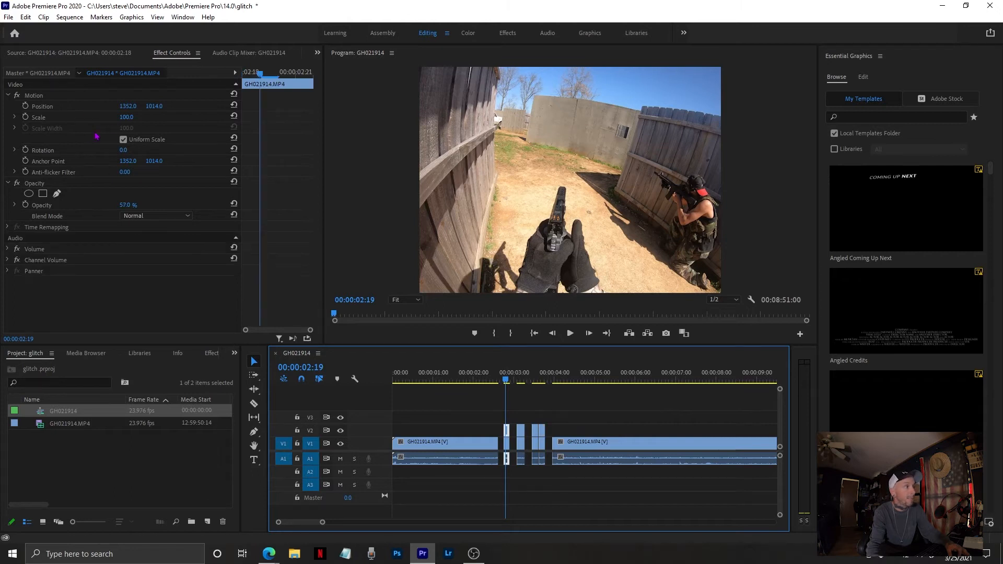
pyautogui.click(131, 108)
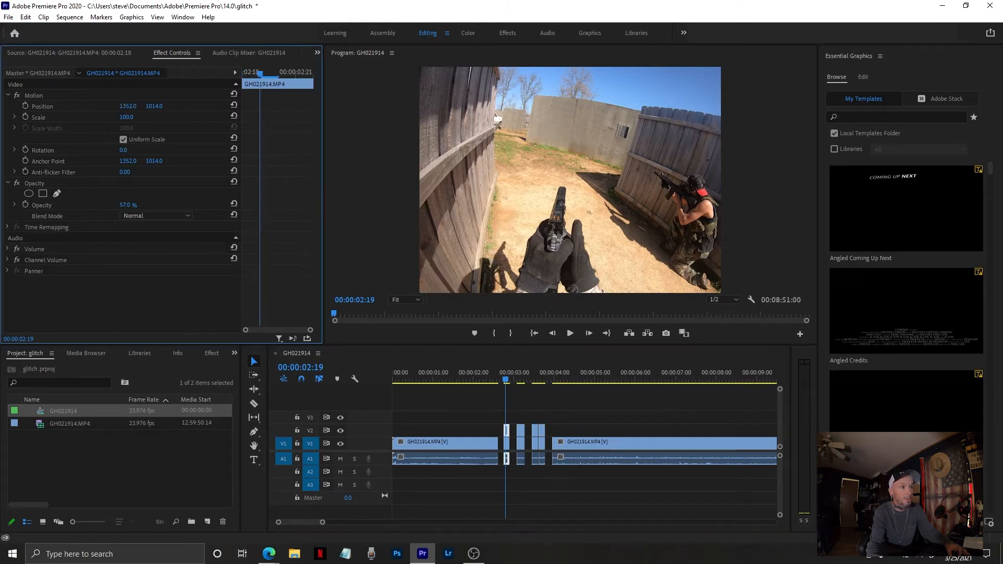
pyautogui.moveTo(128, 106); pyautogui.dragTo(101, 106)
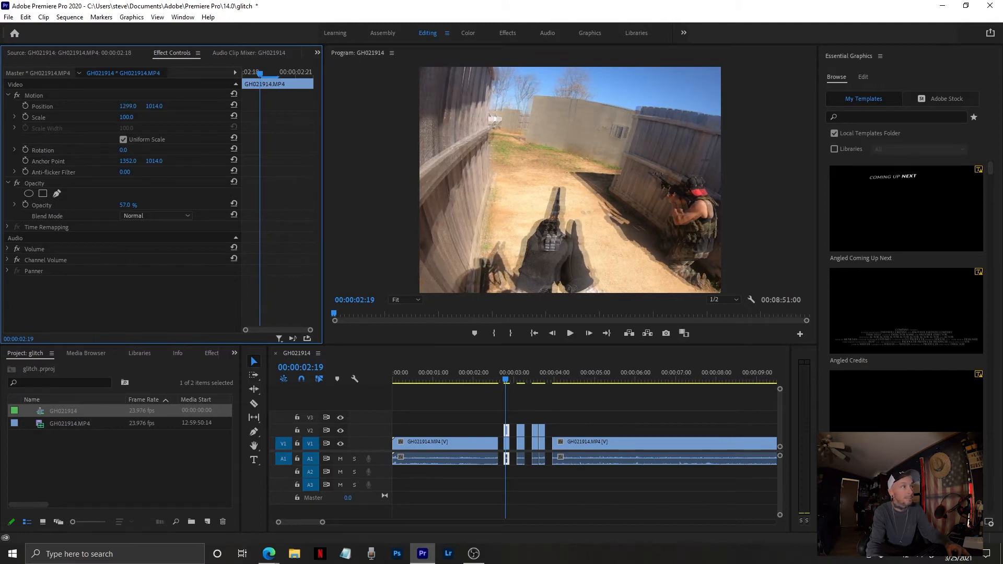
pyautogui.click(521, 430)
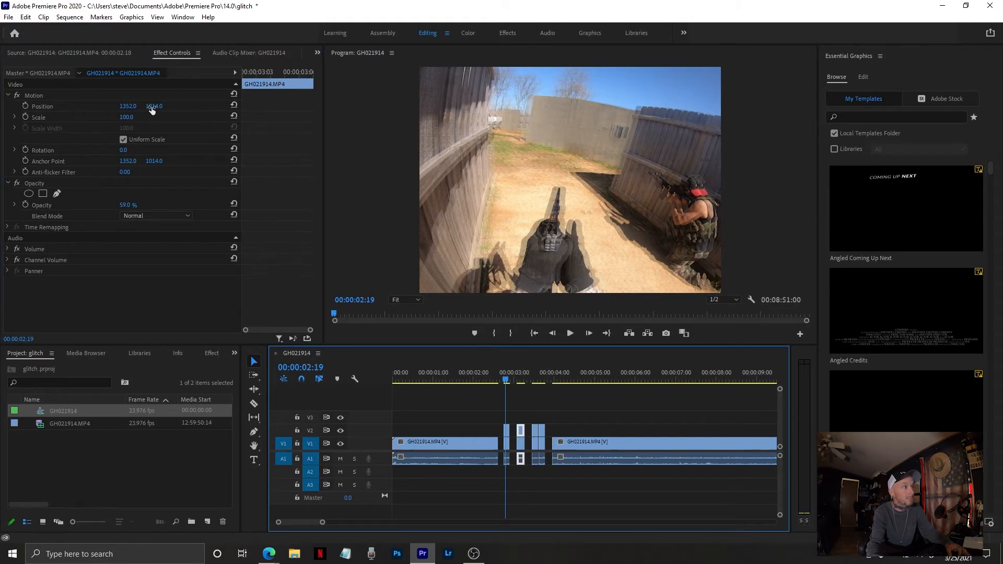
pyautogui.moveTo(129, 106); pyautogui.dragTo(137, 106)
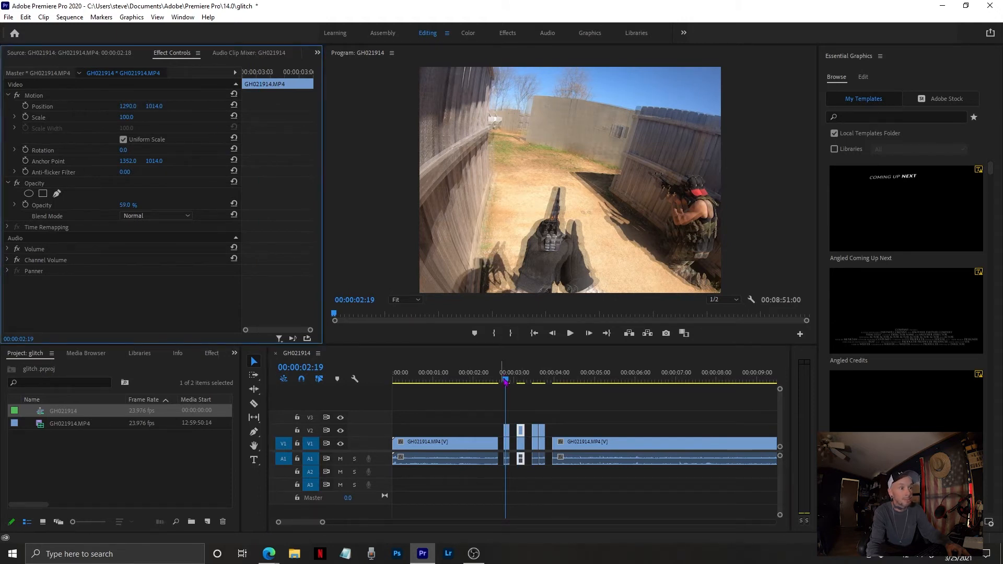
# - Shift the third V2 slice's horizontal position to 1313 and the fourth V2 slice's to 1257
pyautogui.moveTo(505, 381); pyautogui.dragTo(537, 390)
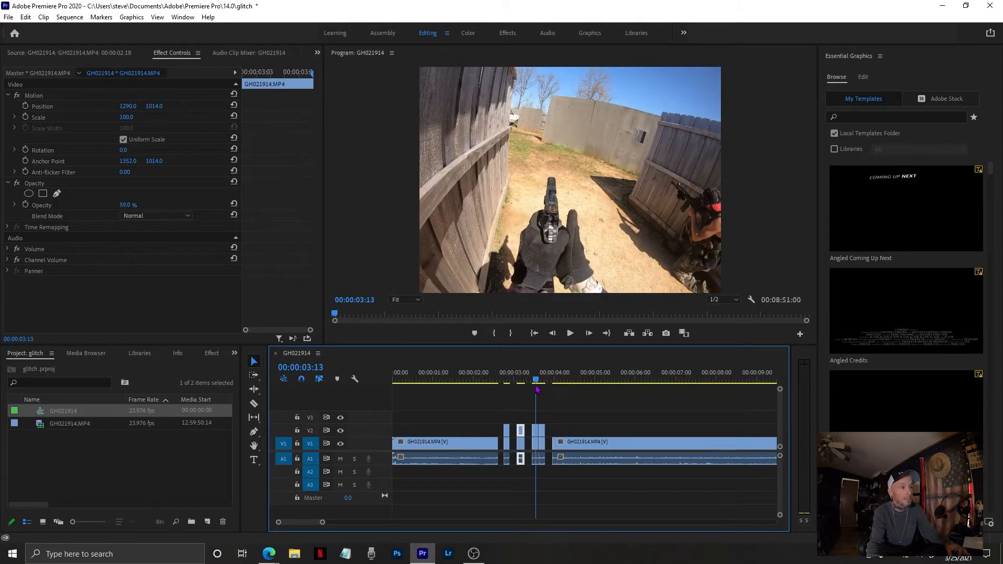
pyautogui.click(535, 432)
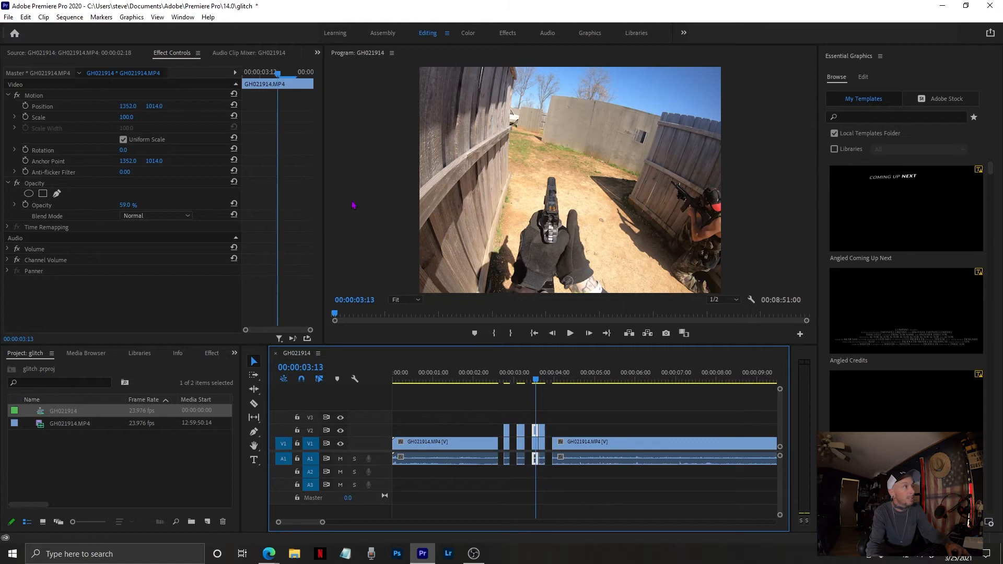
pyautogui.click(132, 105)
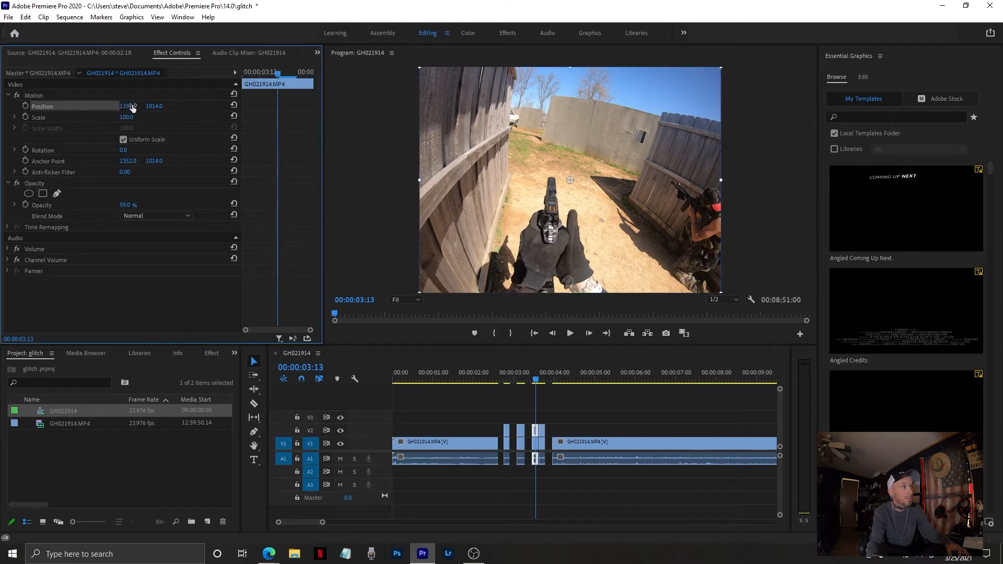
pyautogui.moveTo(132, 104); pyautogui.dragTo(113, 105)
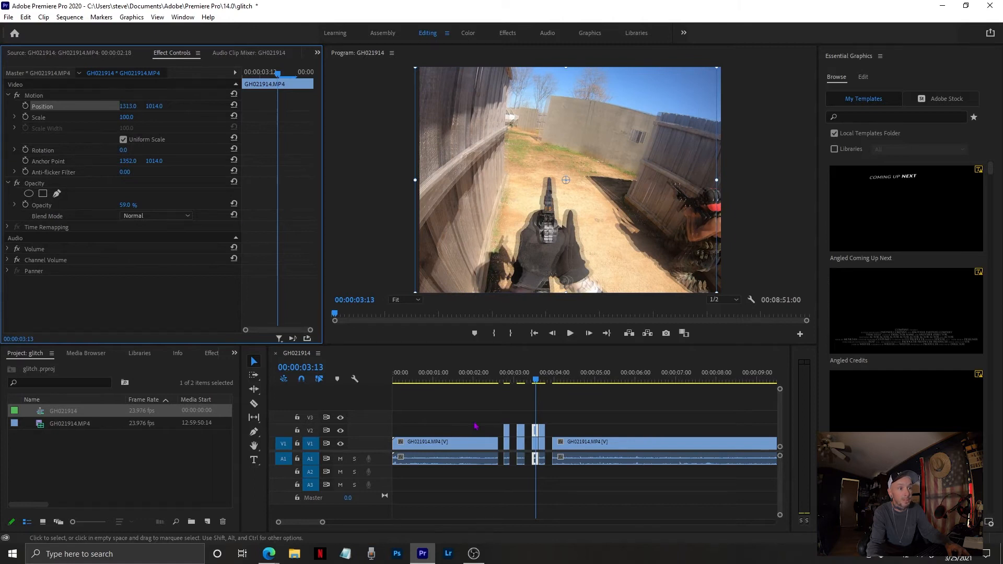
pyautogui.click(542, 433)
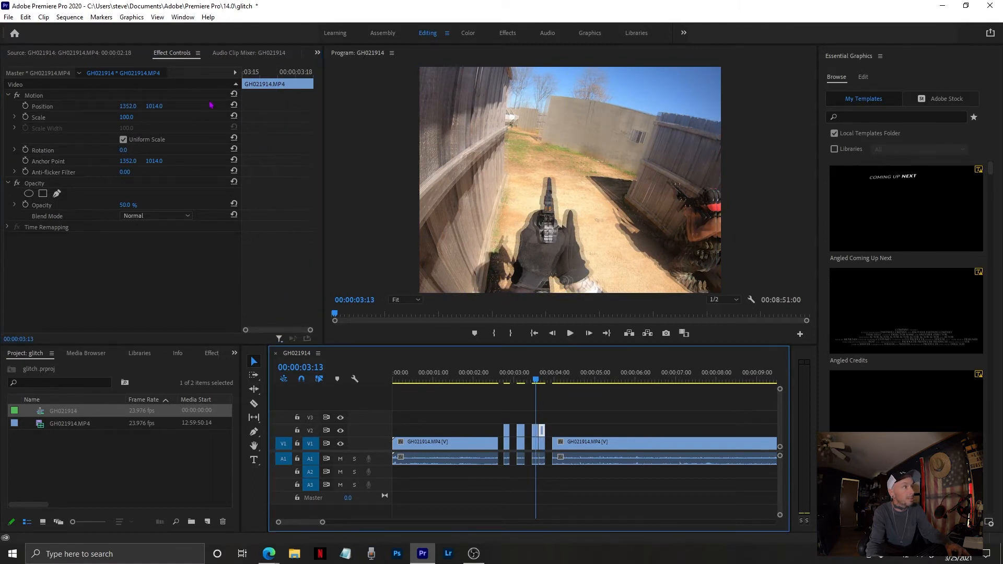
pyautogui.moveTo(130, 106); pyautogui.dragTo(123, 106)
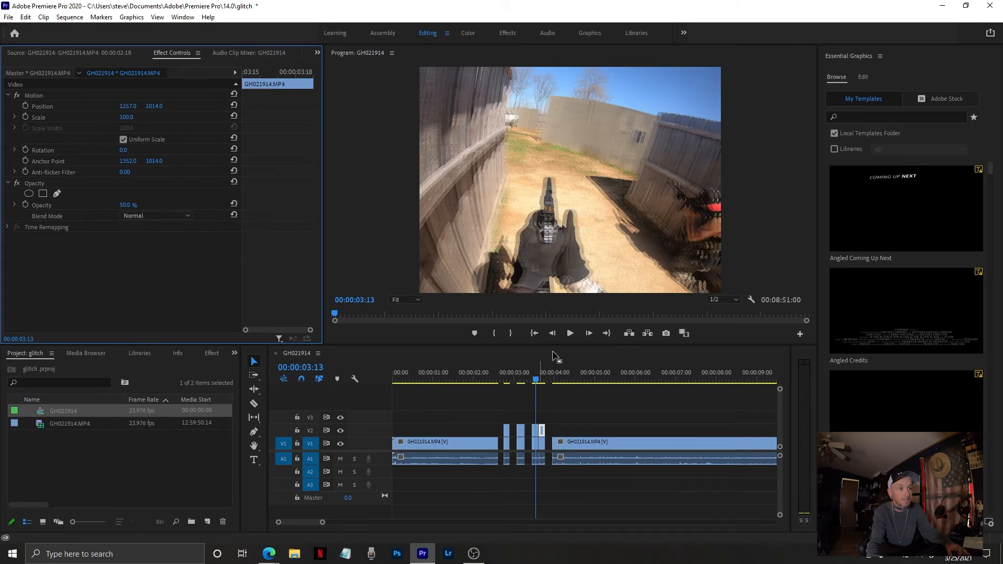
# - Play the sequence from before the first gap to just past 00:00:04:00 to review the offset slices
pyautogui.click(570, 333)
pyautogui.click(590, 382)
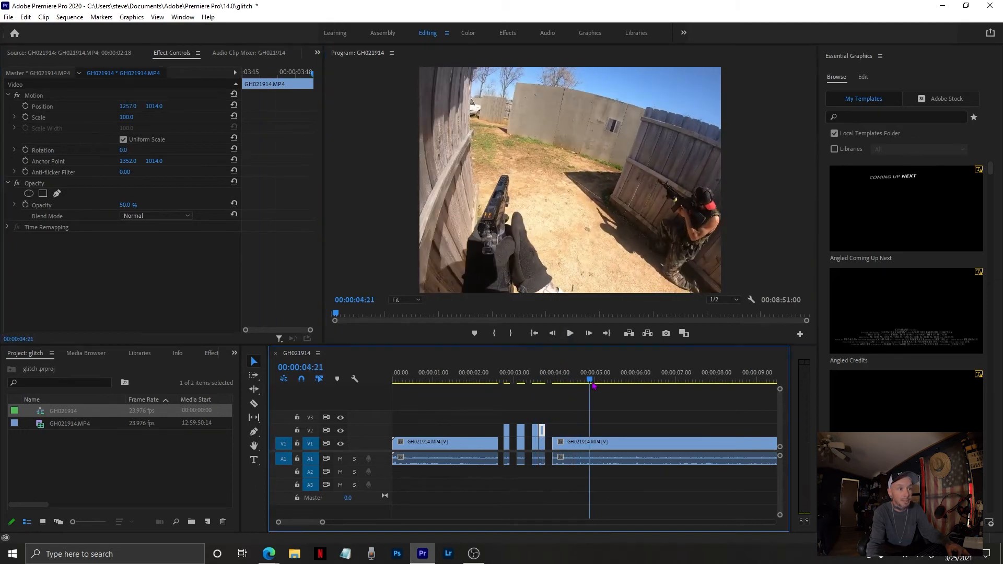
pyautogui.moveTo(594, 385); pyautogui.dragTo(458, 384)
pyautogui.click(570, 334)
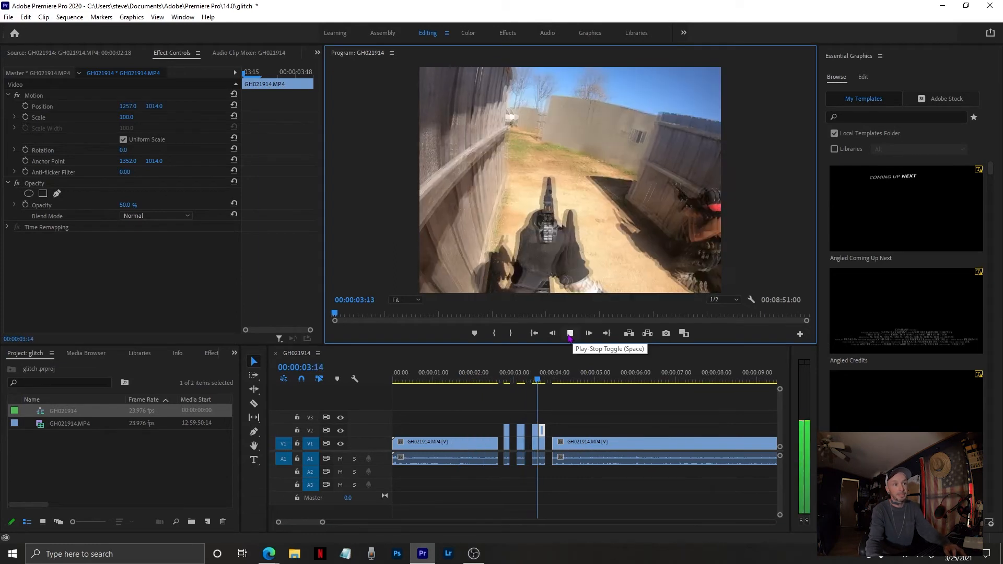
pyautogui.click(570, 333)
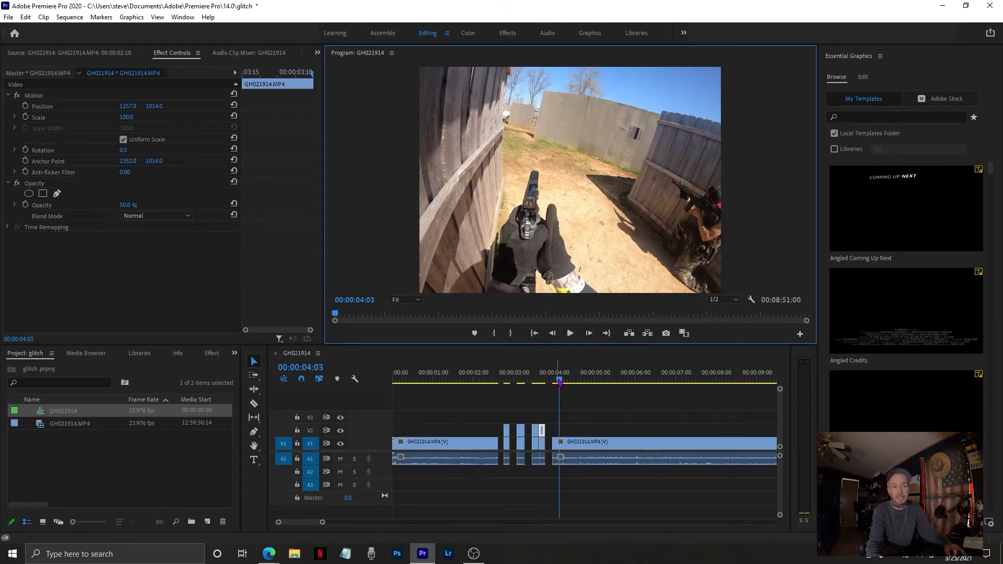
pyautogui.moveTo(560, 383); pyautogui.dragTo(481, 405)
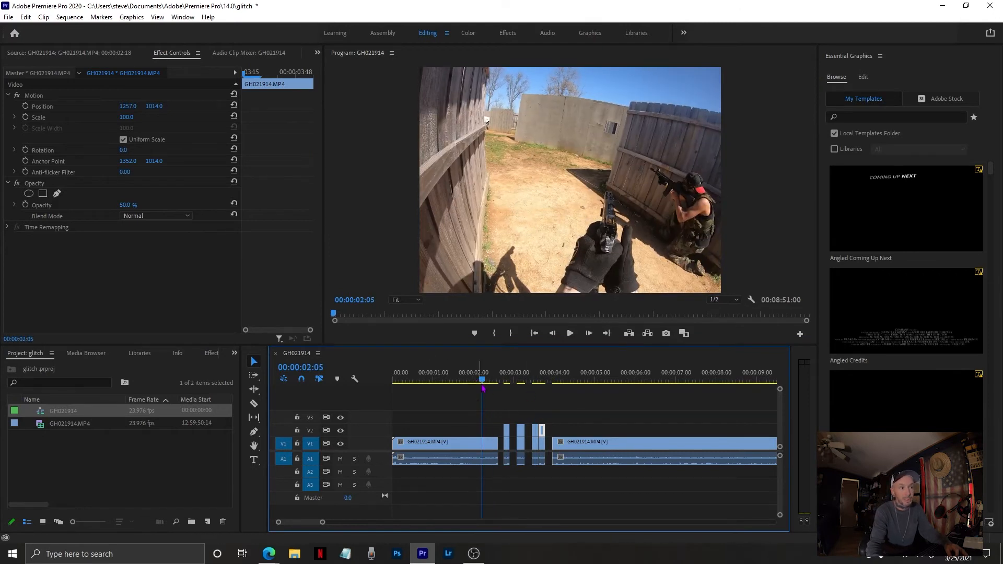
# - Change the blend mode of the first V2 slice to Linear Burn, previewing it at 00:00:02:19
pyautogui.moveTo(483, 383); pyautogui.dragTo(505, 381)
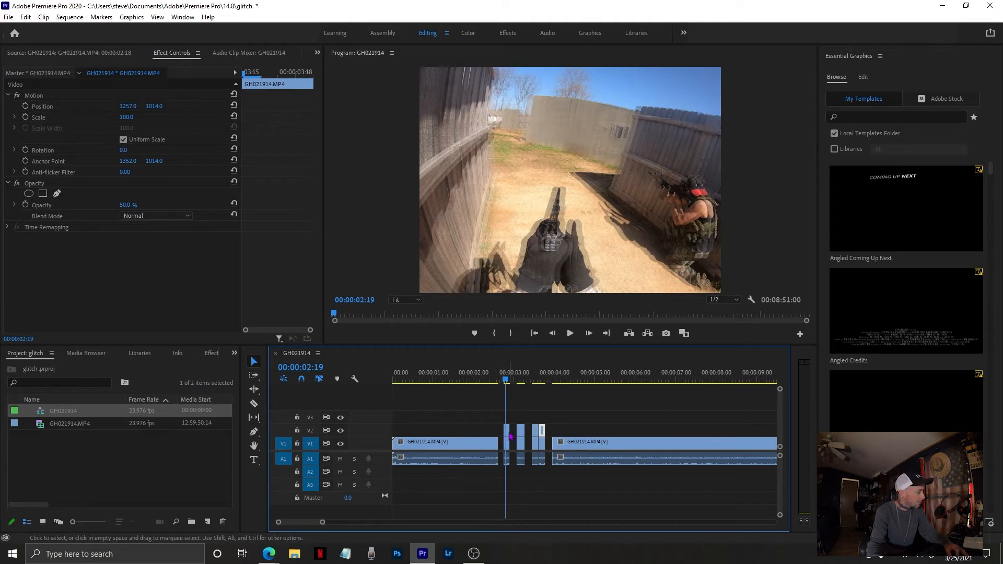
pyautogui.click(509, 433)
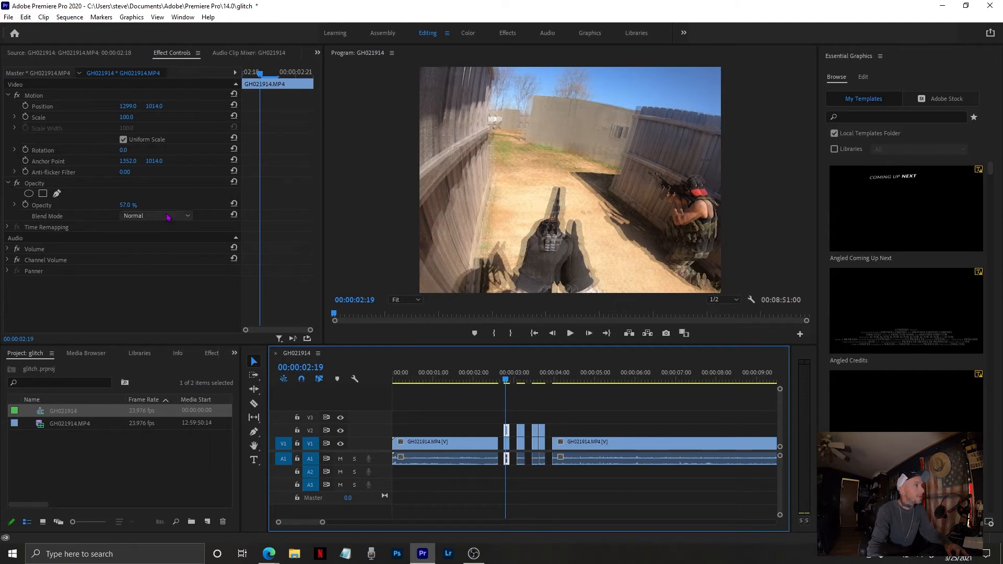
pyautogui.click(134, 216)
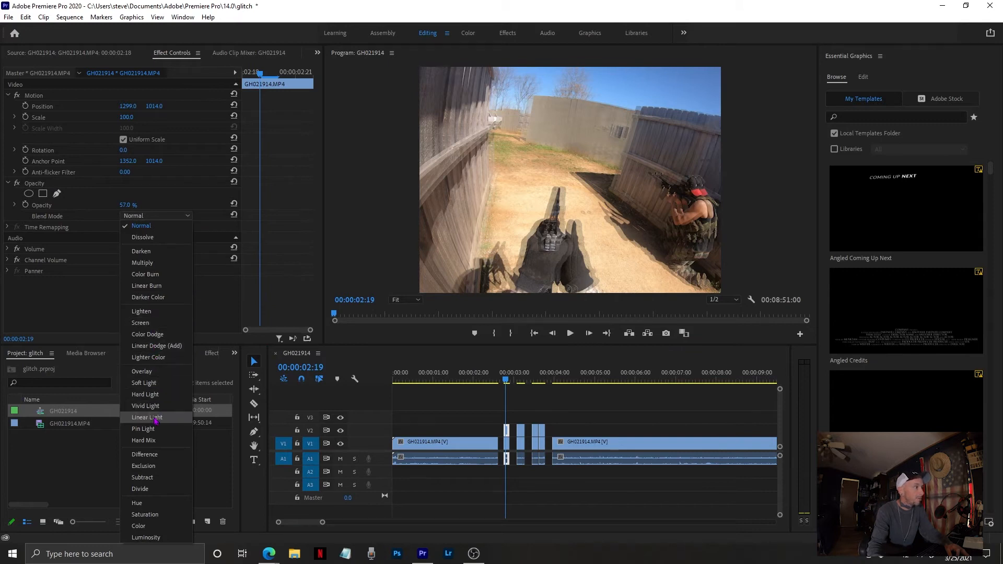
pyautogui.click(160, 287)
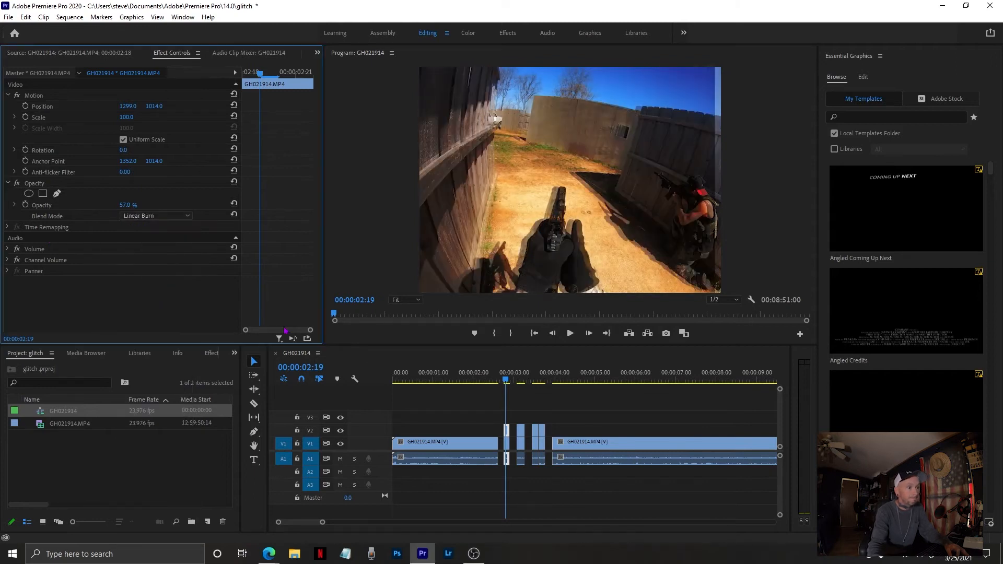
# - Change the blend mode of the second V2 slice to Linear Burn, previewing it at 00:00:03:03
pyautogui.click(522, 432)
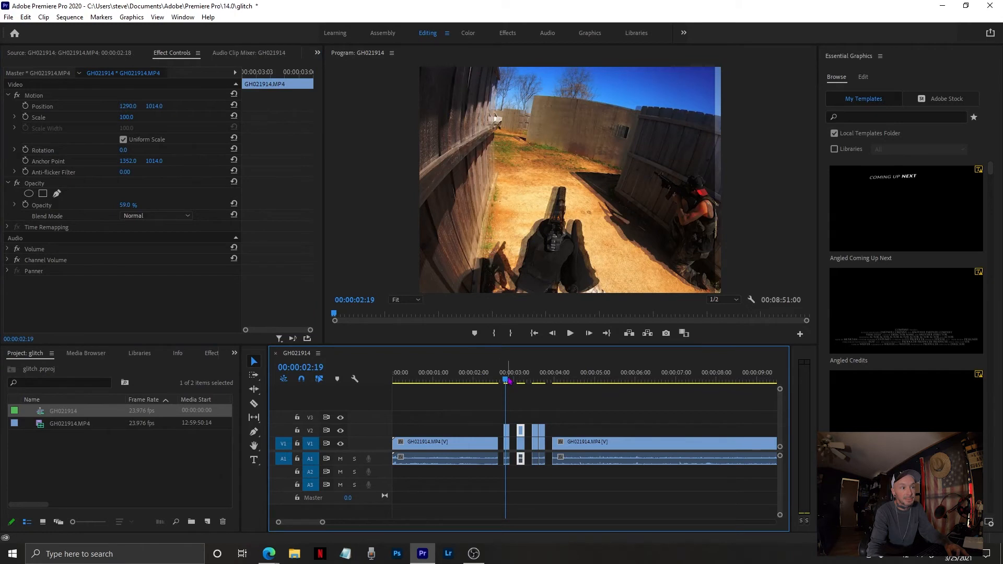
pyautogui.moveTo(509, 383); pyautogui.dragTo(518, 380)
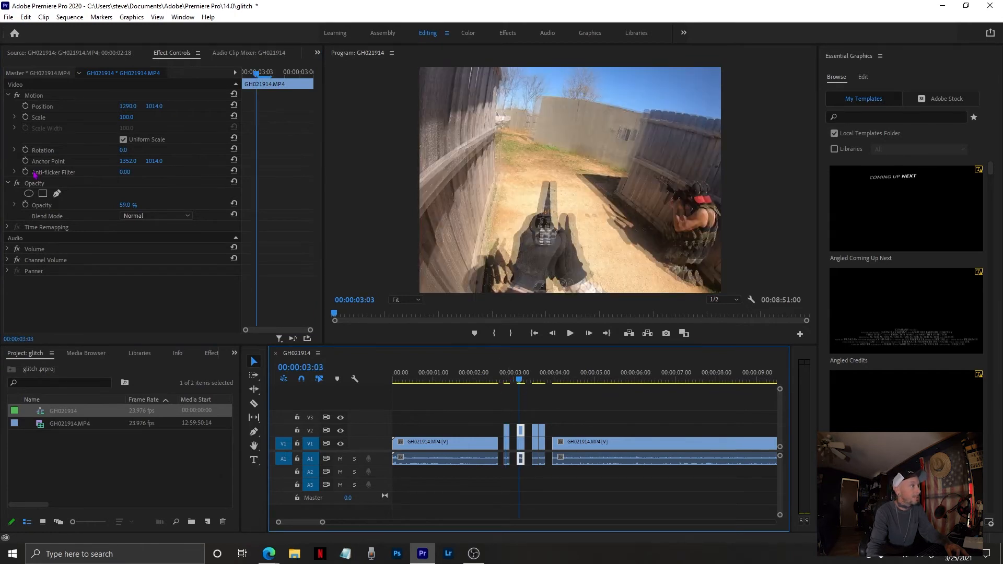
pyautogui.click(139, 215)
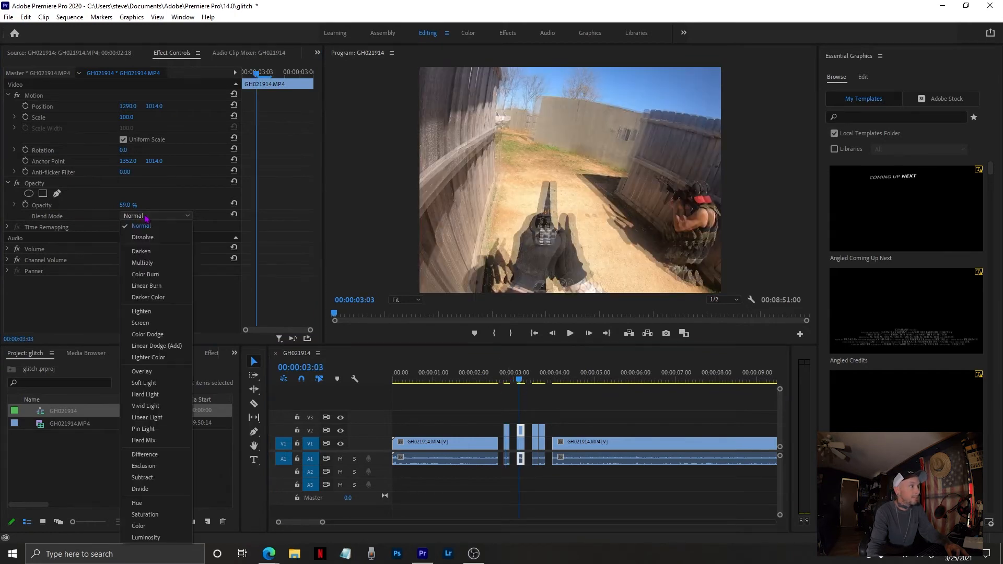
pyautogui.click(147, 287)
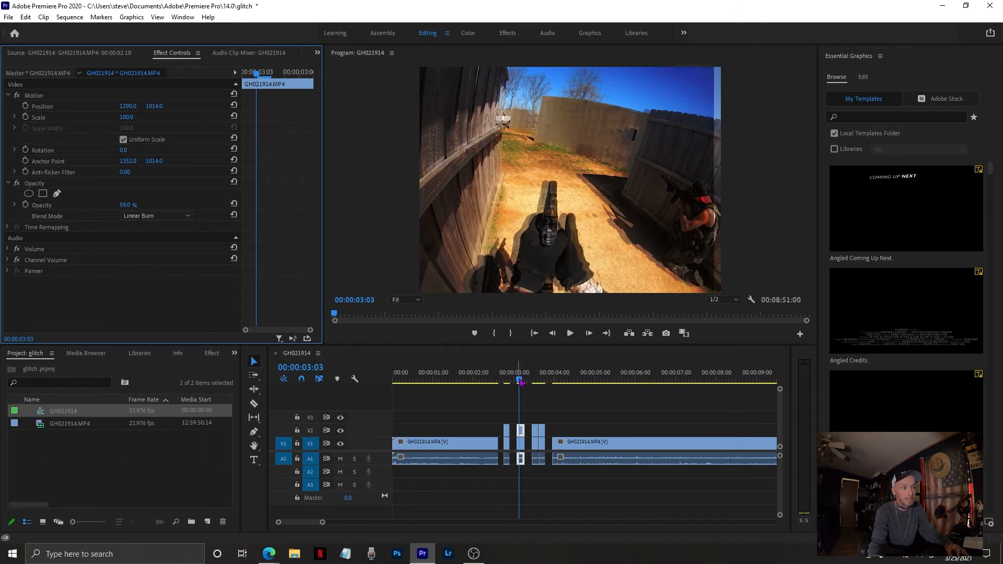
# - Change the blend mode of the third V2 slice to Linear Burn, previewing it at 00:00:03:12
pyautogui.moveTo(521, 383); pyautogui.dragTo(534, 381)
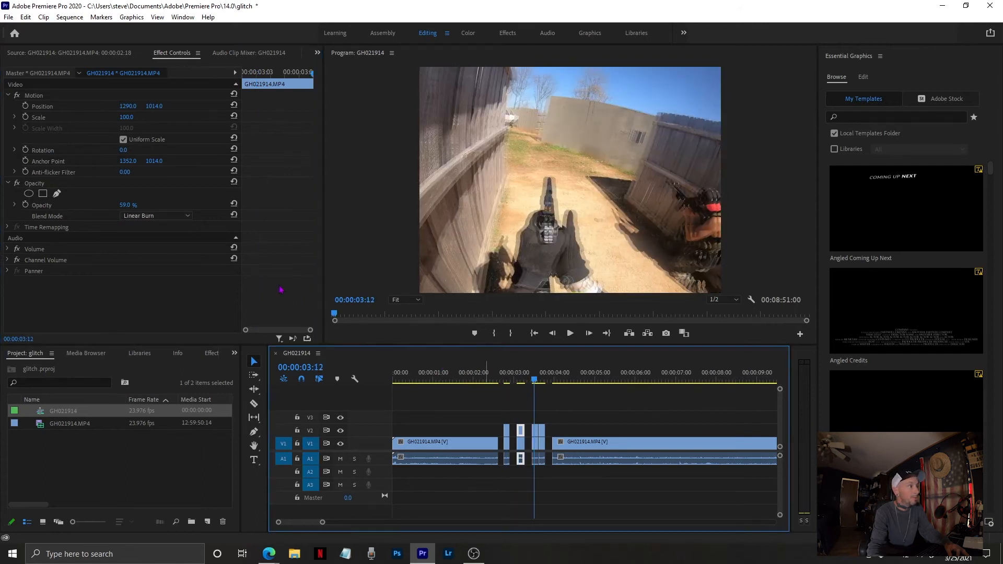
pyautogui.click(153, 215)
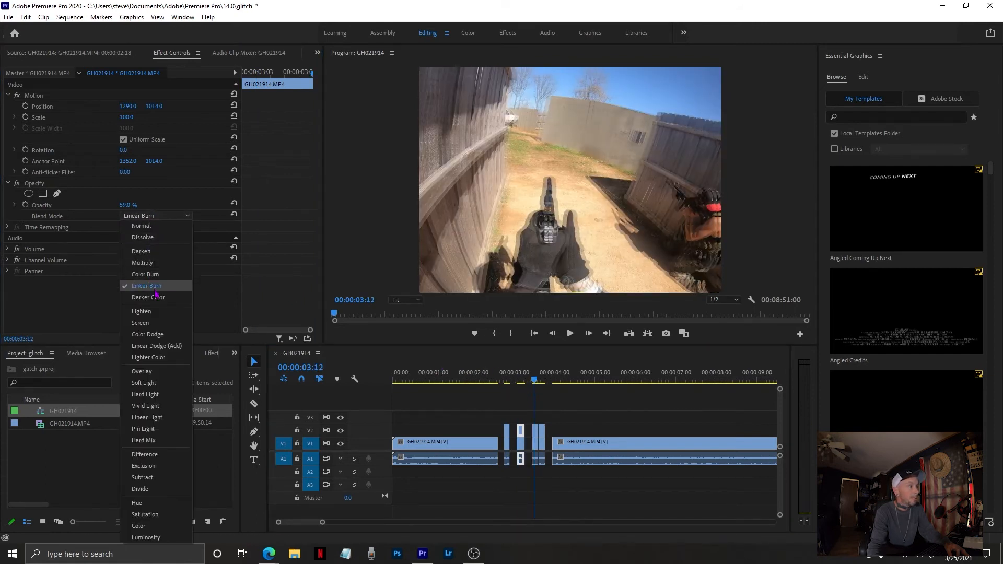
pyautogui.click(154, 289)
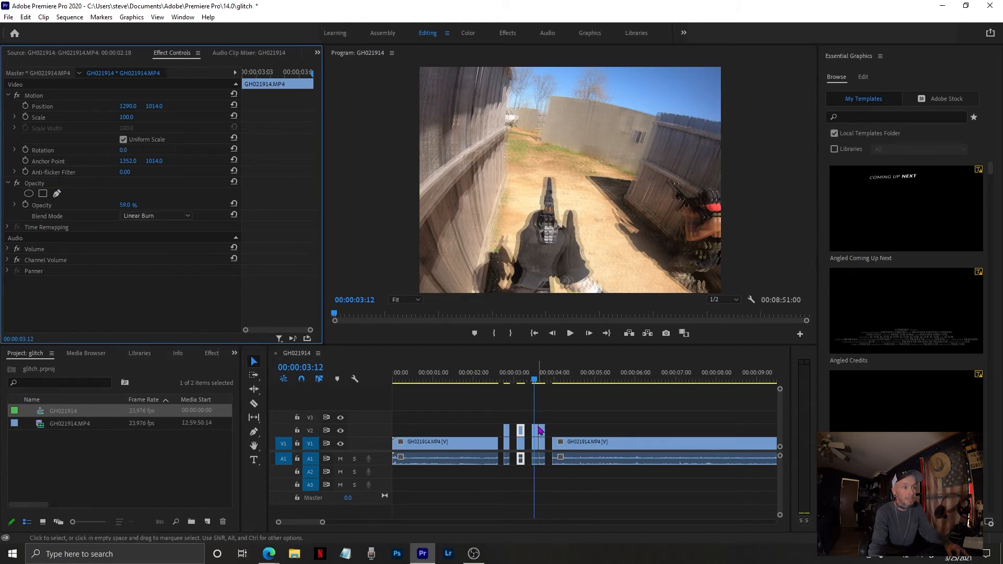
pyautogui.click(540, 430)
pyautogui.click(140, 216)
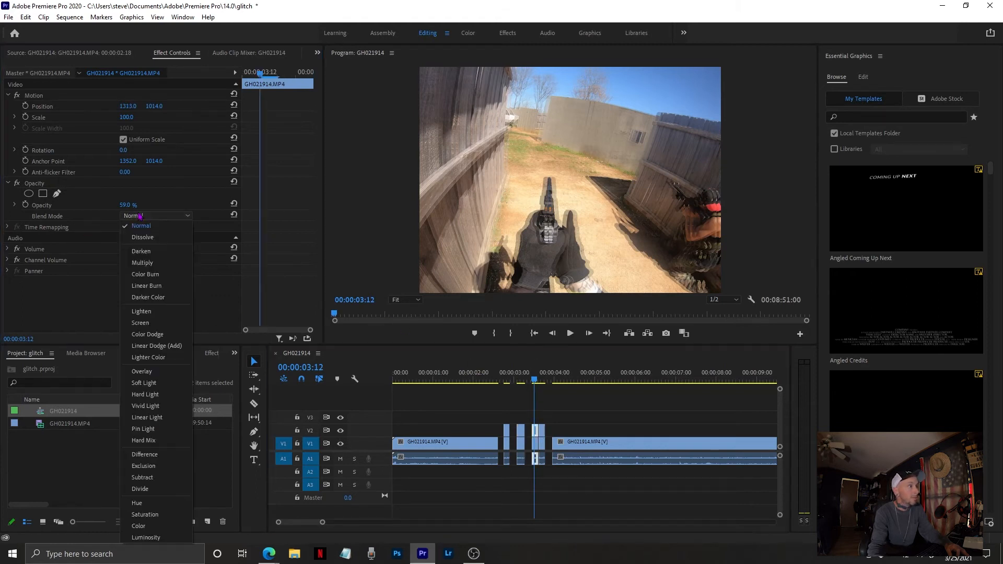
pyautogui.click(147, 286)
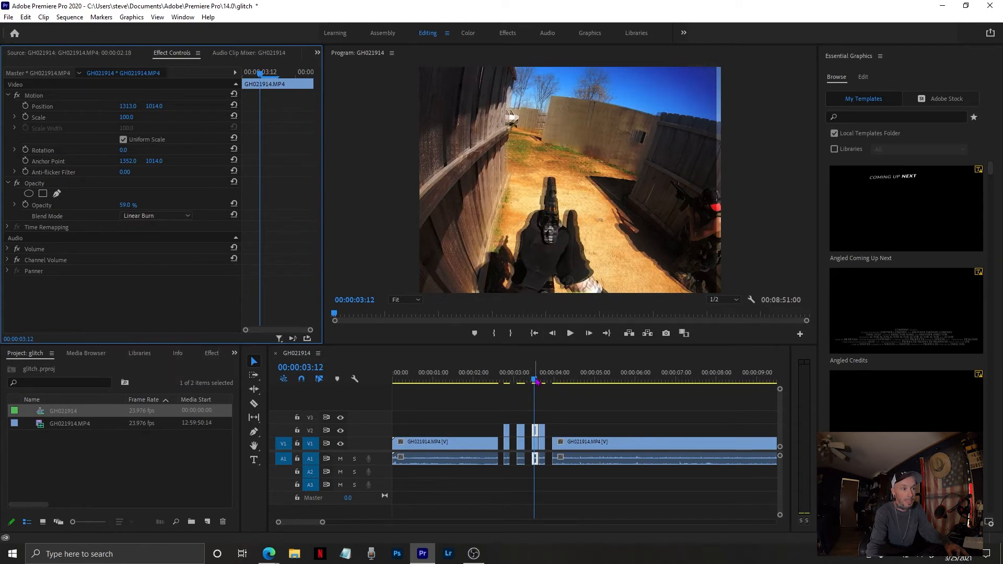
# - Change the blend mode of the fourth V2 slice to Linear Burn and scrub back over the adjoining slice to check it
pyautogui.click(541, 381)
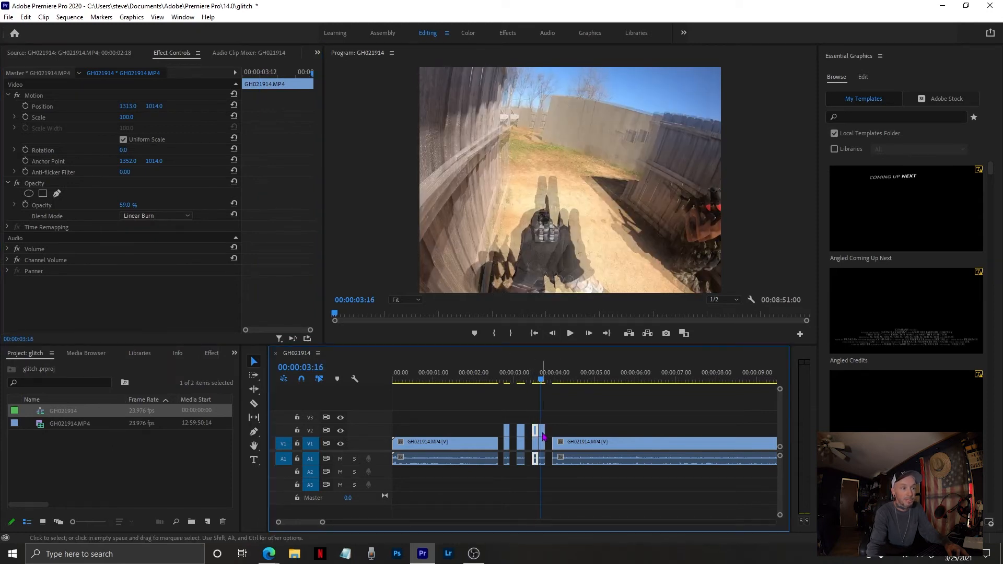
pyautogui.click(543, 435)
pyautogui.click(135, 216)
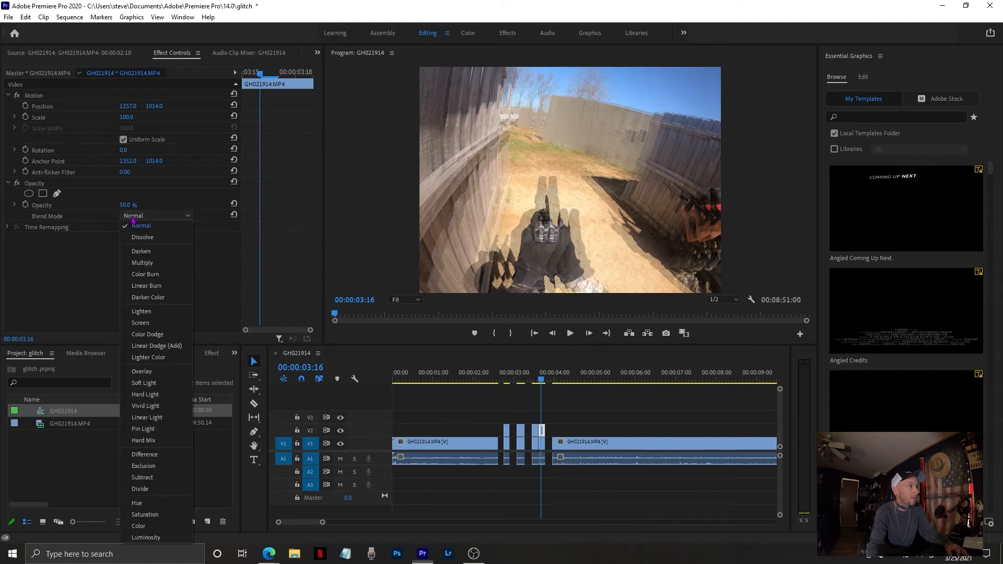
pyautogui.click(144, 286)
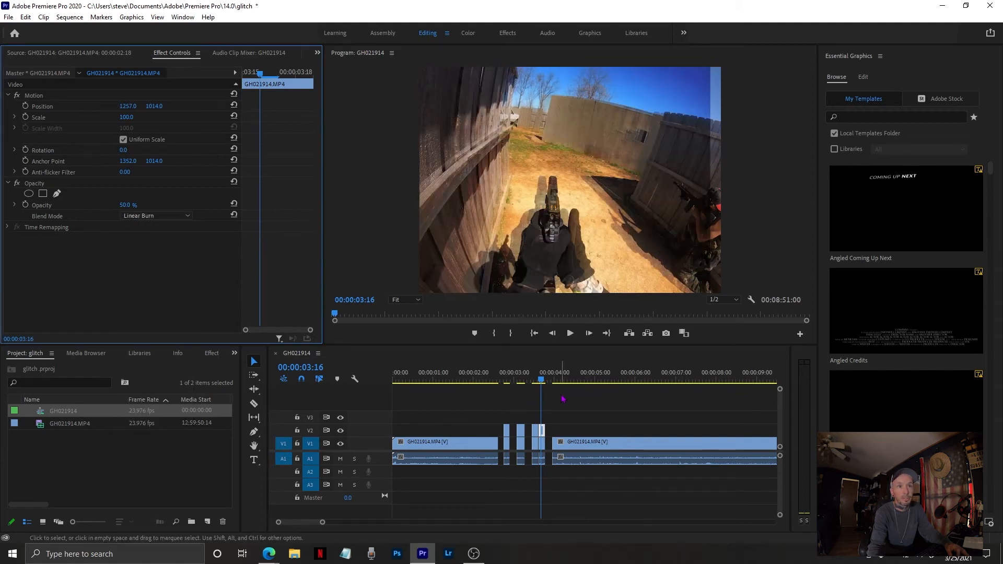
pyautogui.click(532, 383)
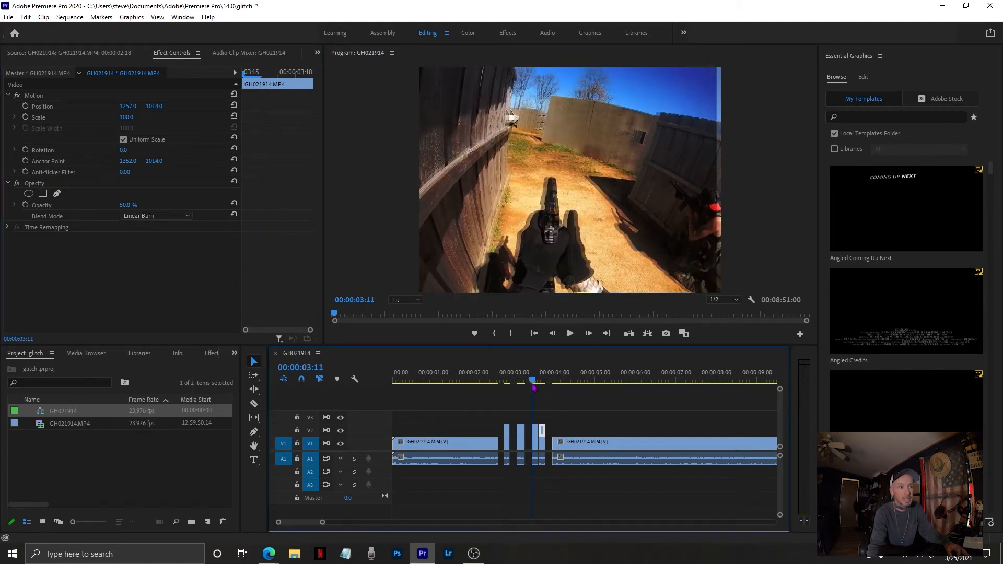
pyautogui.moveTo(532, 385); pyautogui.dragTo(527, 384)
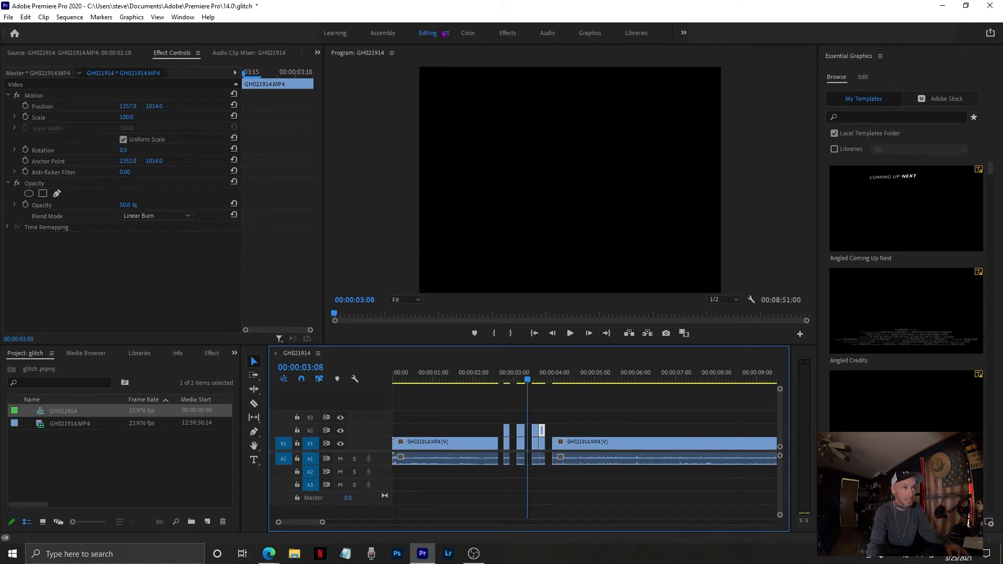
# - In the Color workspace, set Lumetri Creative Sharpen to 15.2 and Saturation to 101.1 on the first short V1 slice at 00:00:02:20
pyautogui.click(467, 33)
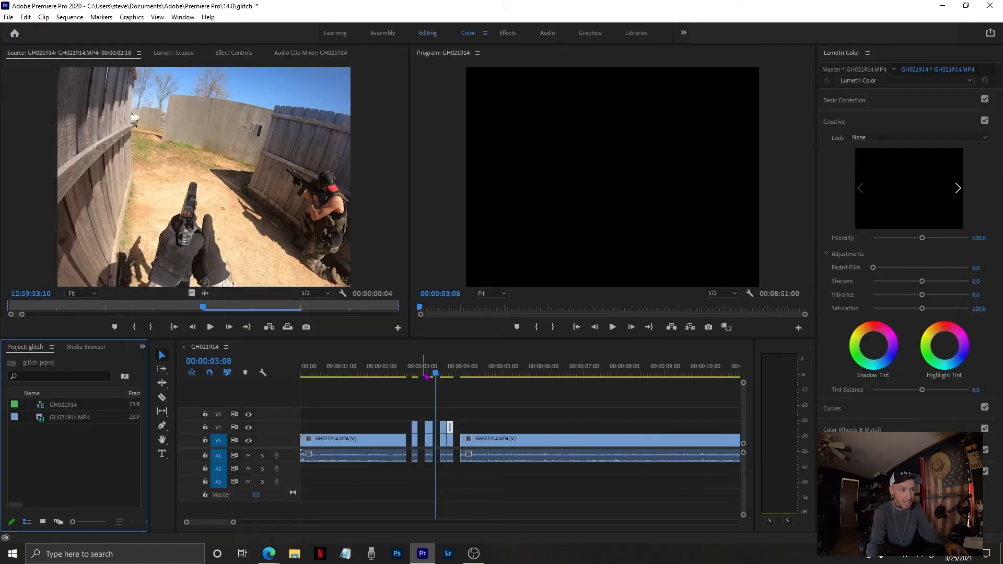
pyautogui.moveTo(435, 374); pyautogui.dragTo(415, 374)
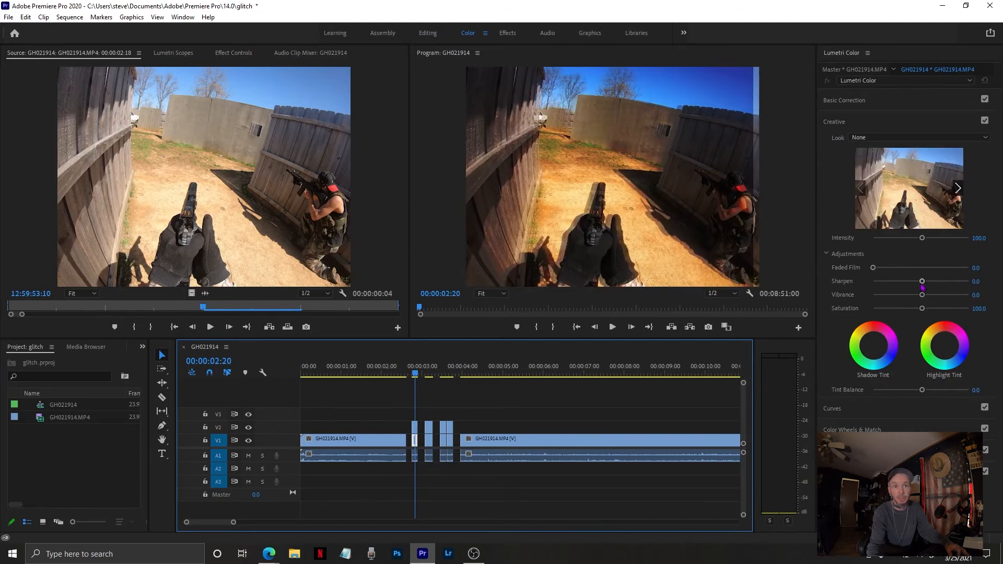
pyautogui.moveTo(922, 281); pyautogui.dragTo(913, 309)
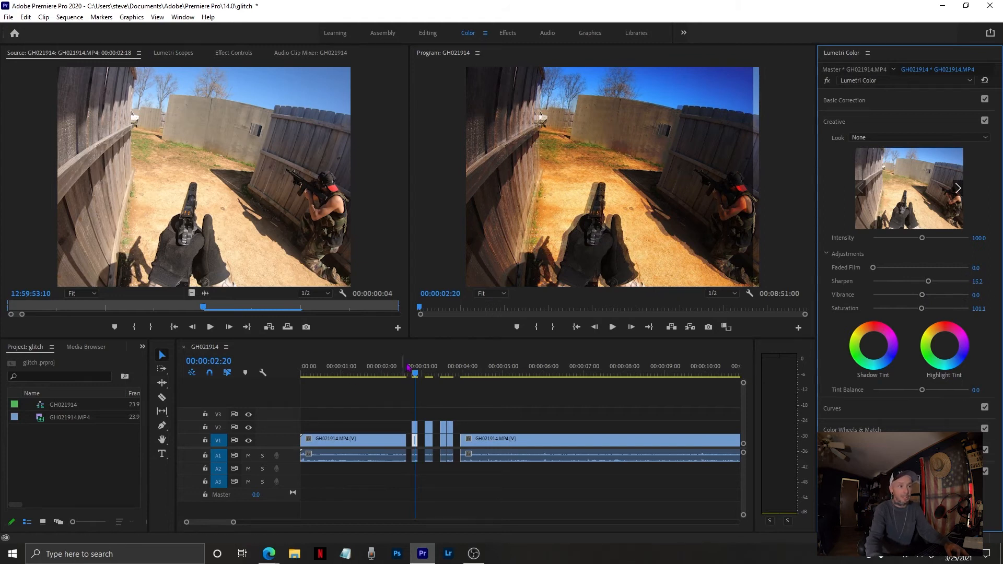
# - Play the sequence from 00:00:02:05 through the glitch slices to review the effect, and return the playhead to 00:00:01:23
pyautogui.moveTo(419, 375); pyautogui.dragTo(389, 375)
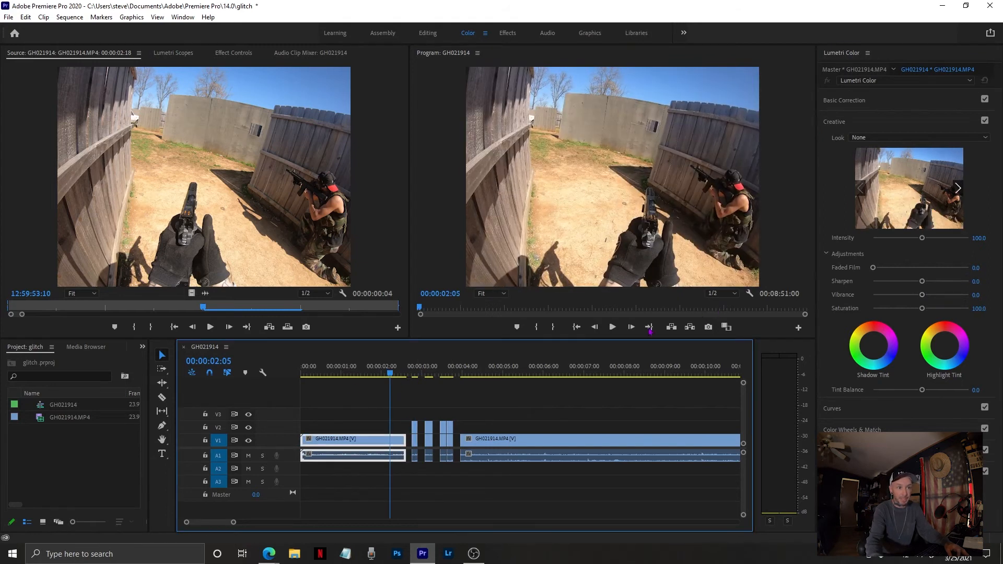
pyautogui.click(614, 327)
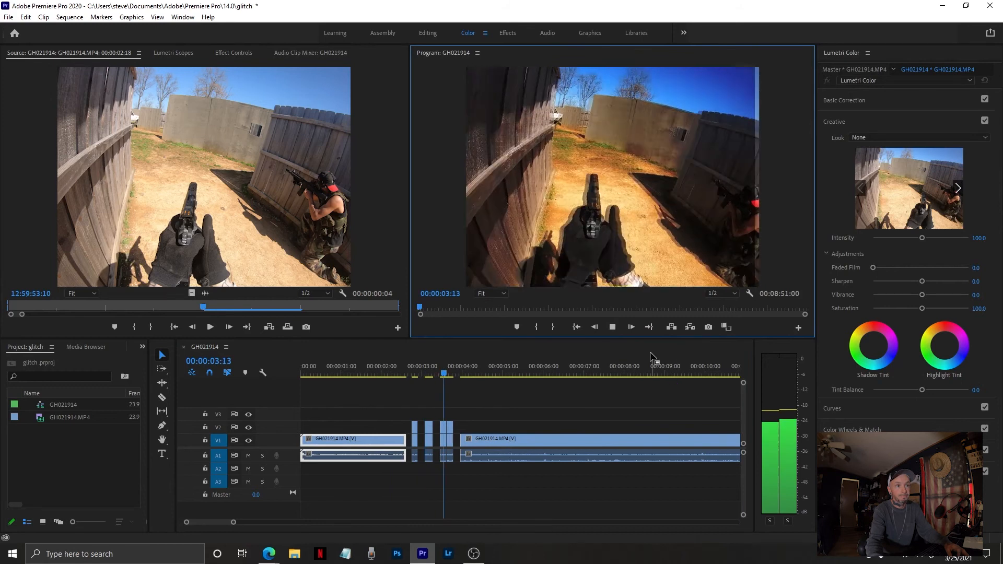
pyautogui.press('space')
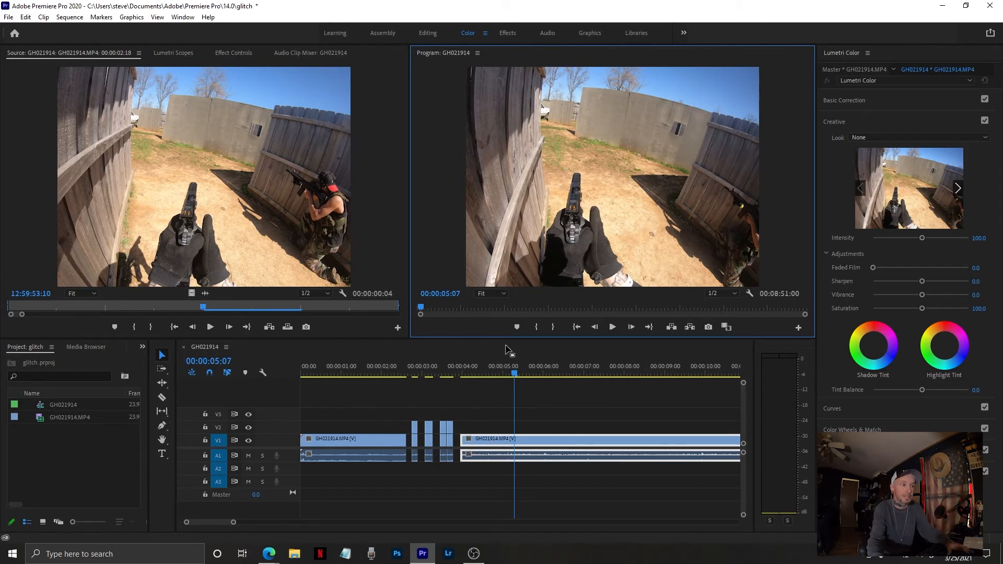
pyautogui.moveTo(514, 373); pyautogui.dragTo(379, 374)
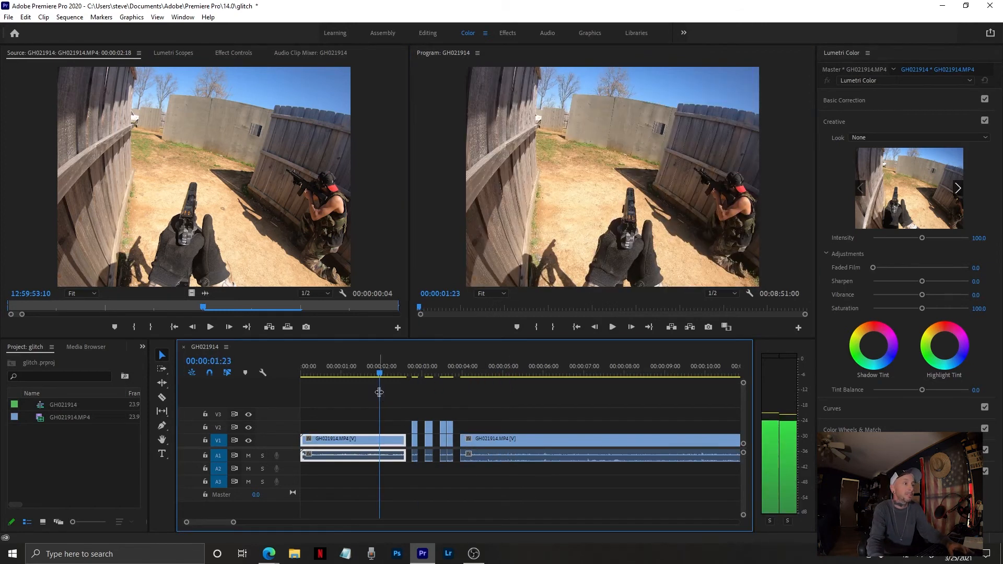
# - Import the sound effect ES_Electrical Glitch 2 - SFX Producer from the Downloads folder
pyautogui.click(8, 17)
pyautogui.click(17, 315)
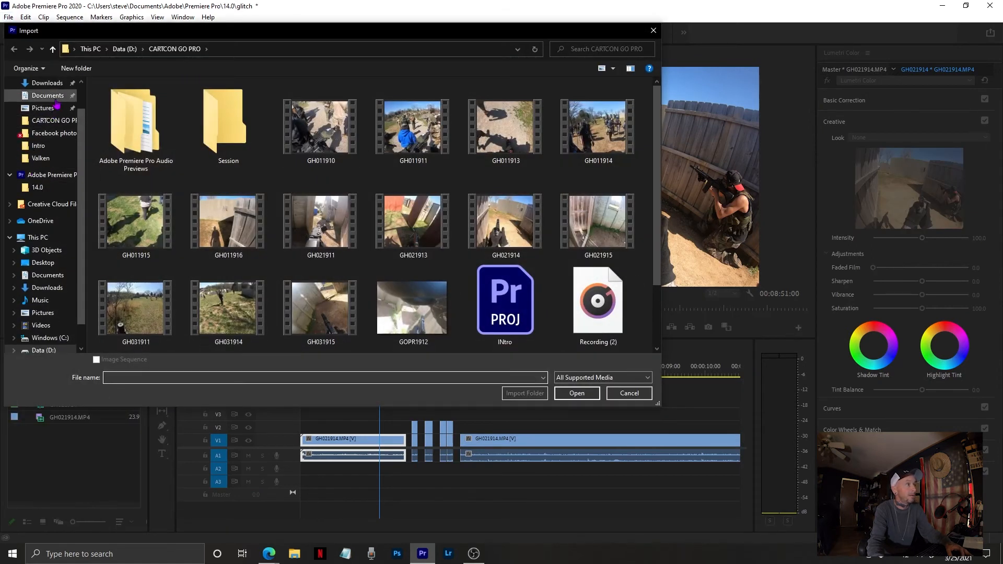
pyautogui.scroll(1, 57, 101)
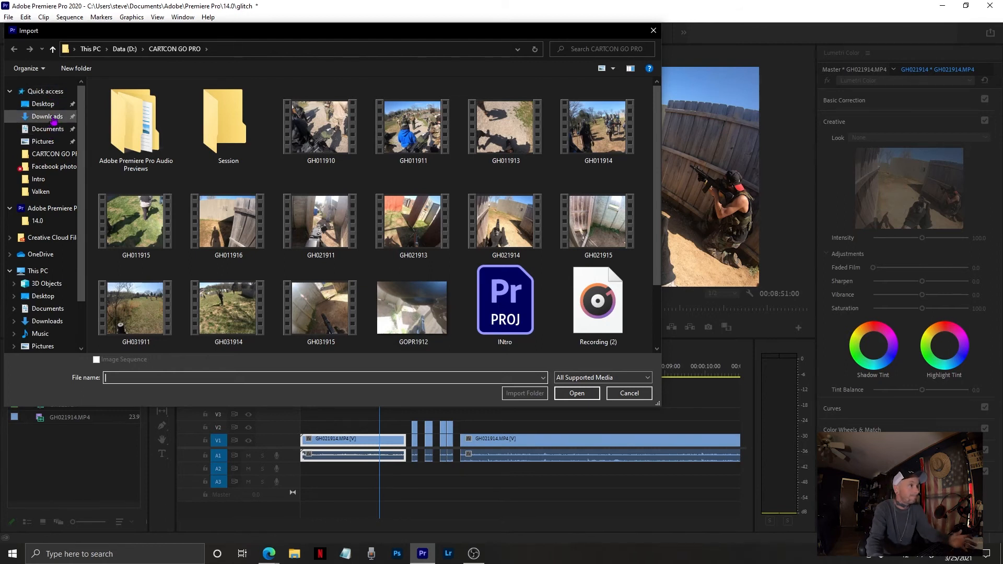
pyautogui.click(48, 116)
pyautogui.click(190, 115)
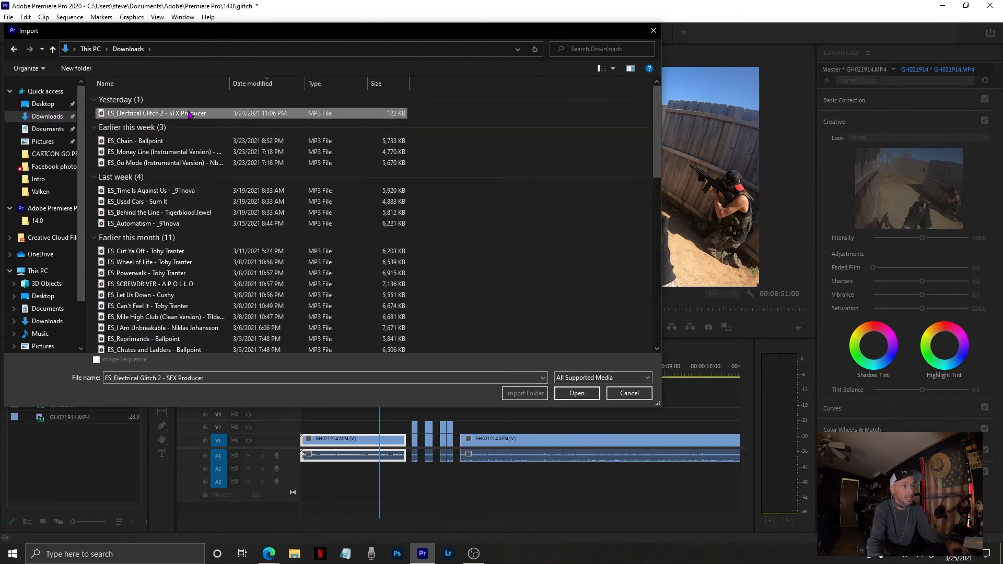
pyautogui.click(577, 393)
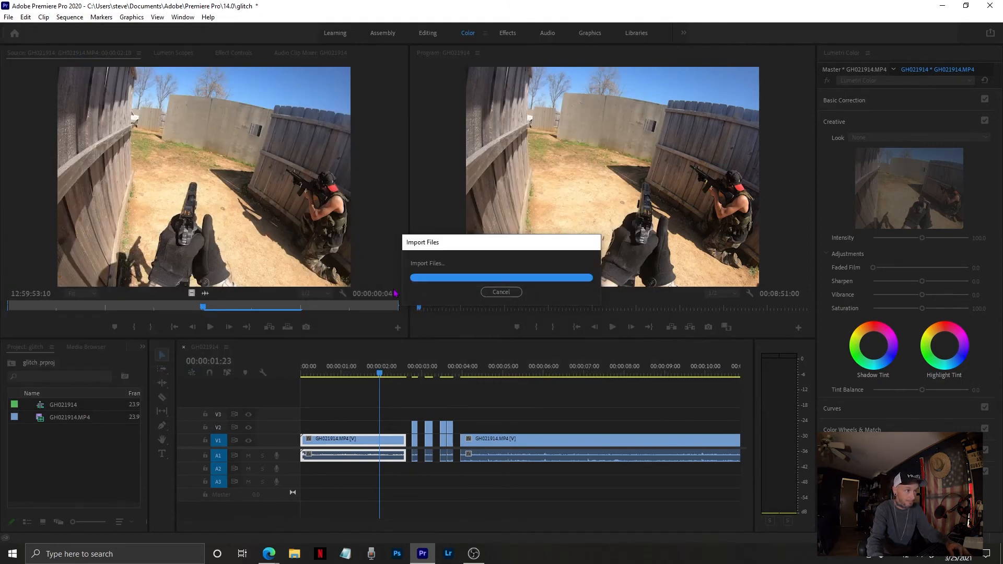
# - Place the electrical glitch sound on track A2 at the start of the first gap and play through to 00:00:03:23
pyautogui.moveTo(61, 433); pyautogui.dragTo(409, 473)
pyautogui.press('space')
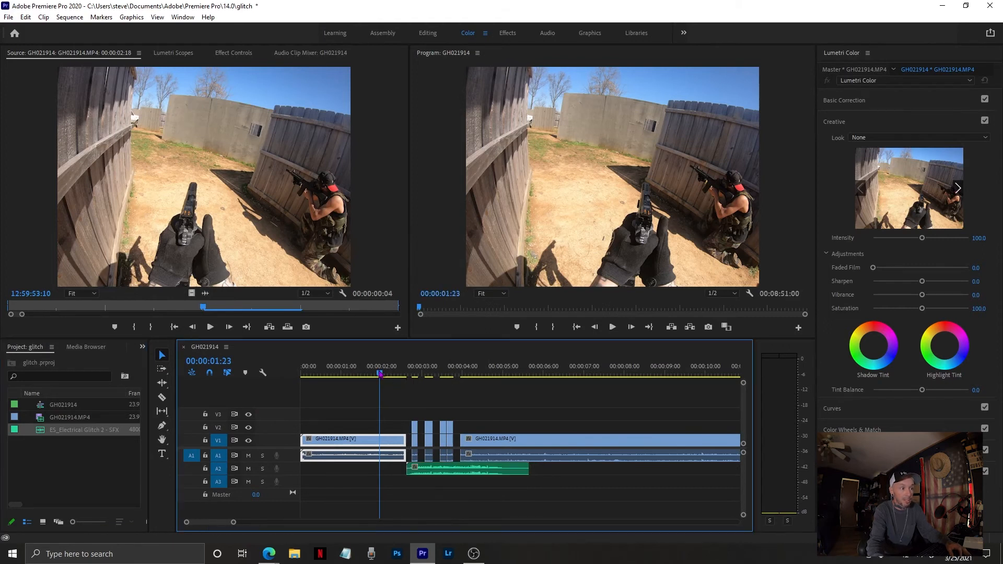
pyautogui.press('space')
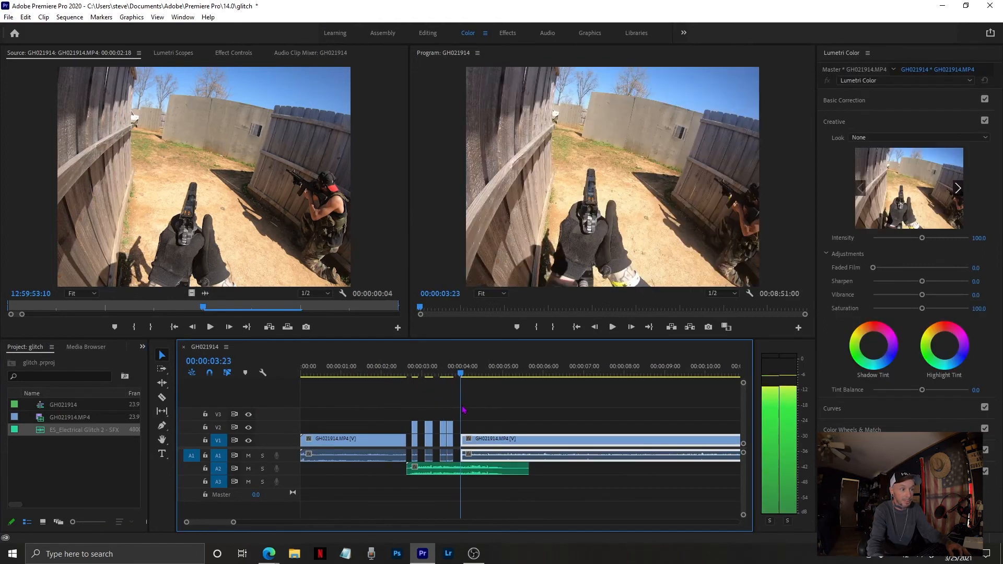
# - Split the A2 glitch sound at 00:00:03:23 with the Razor tool and delete the part after the cut
pyautogui.press('c')
pyautogui.click(462, 469)
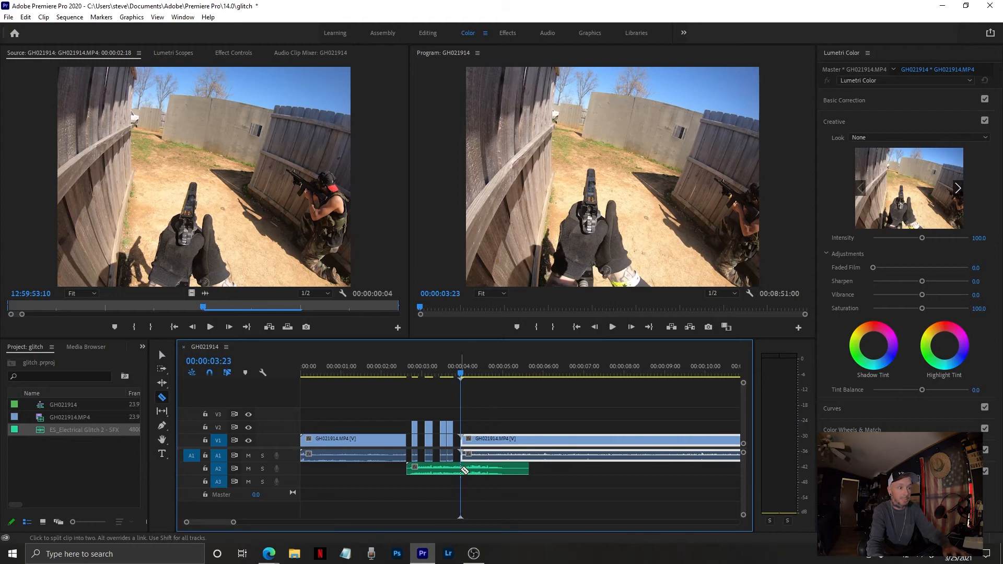
pyautogui.press('v')
pyautogui.click(491, 469)
pyautogui.press('Delete')
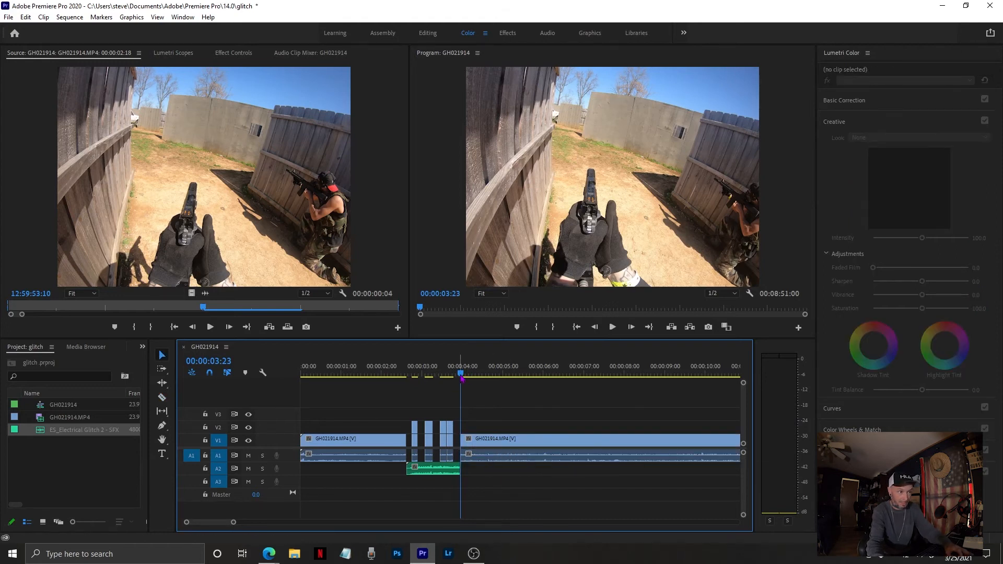
# - Play the sequence twice from before the first gap past the glitch section to review picture and sound, raising the system volume to 100
pyautogui.moveTo(461, 377); pyautogui.dragTo(371, 376)
pyautogui.click(613, 328)
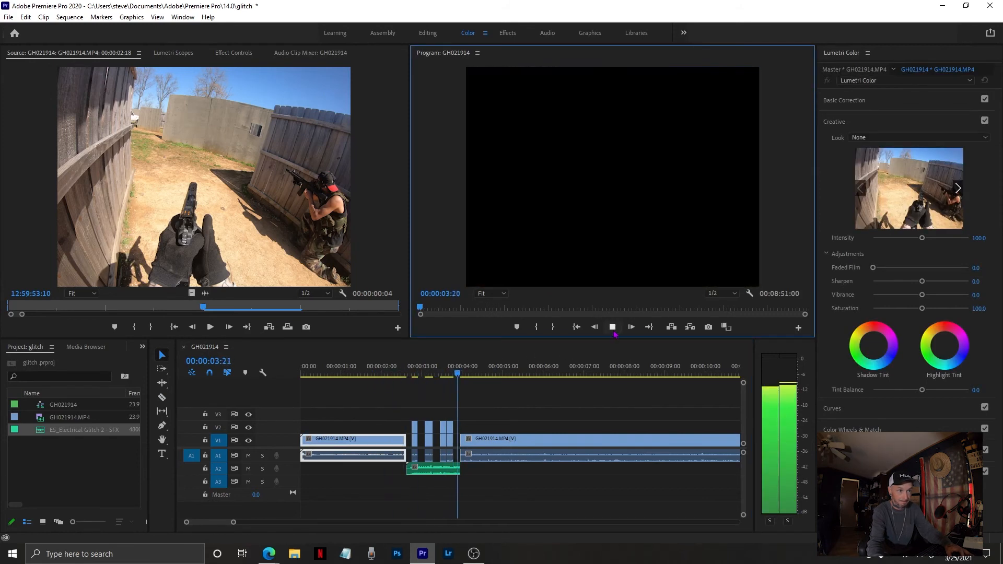
pyautogui.click(533, 375)
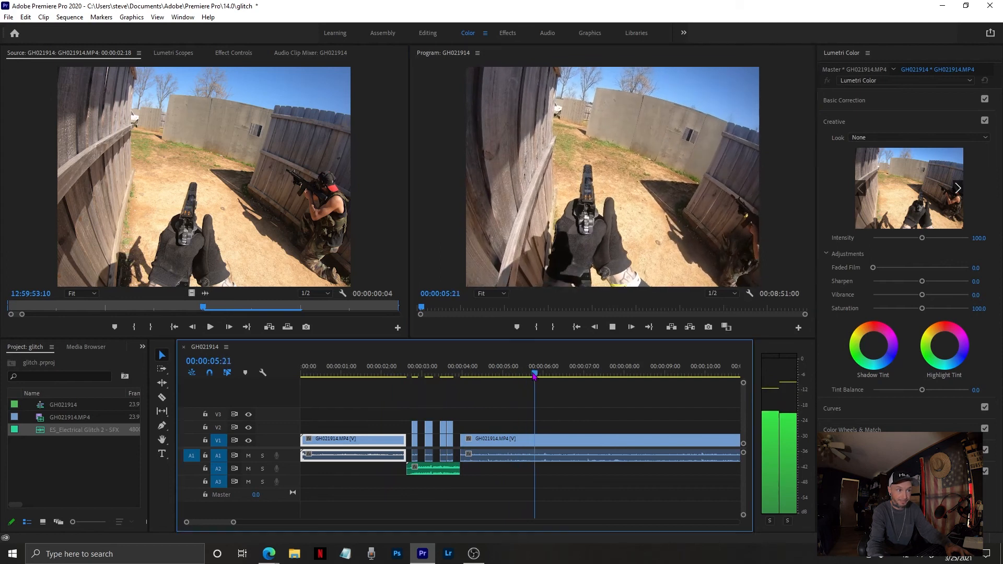
pyautogui.moveTo(533, 376); pyautogui.dragTo(331, 376)
pyautogui.click(612, 327)
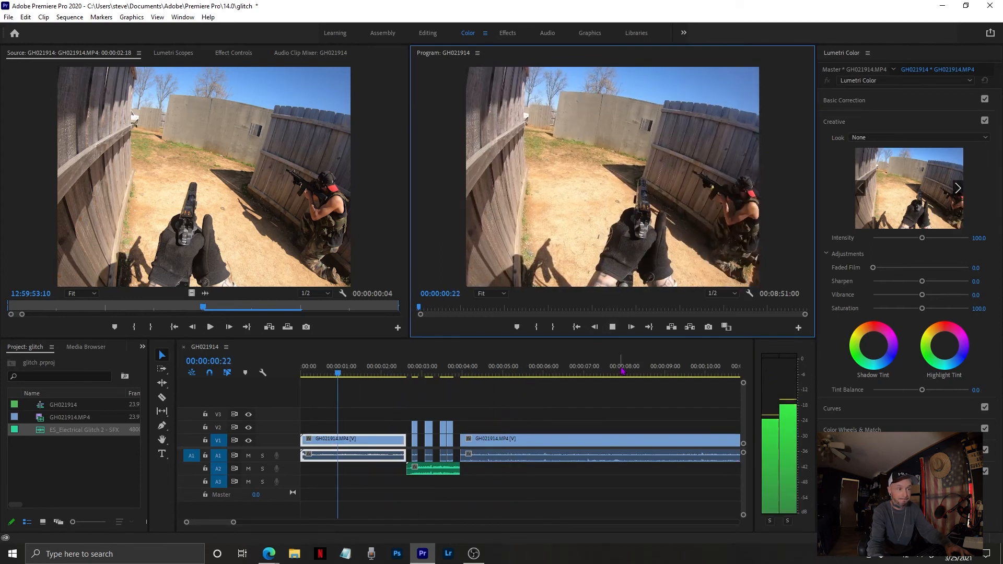
pyautogui.press('XF86AudioRaiseVolume')
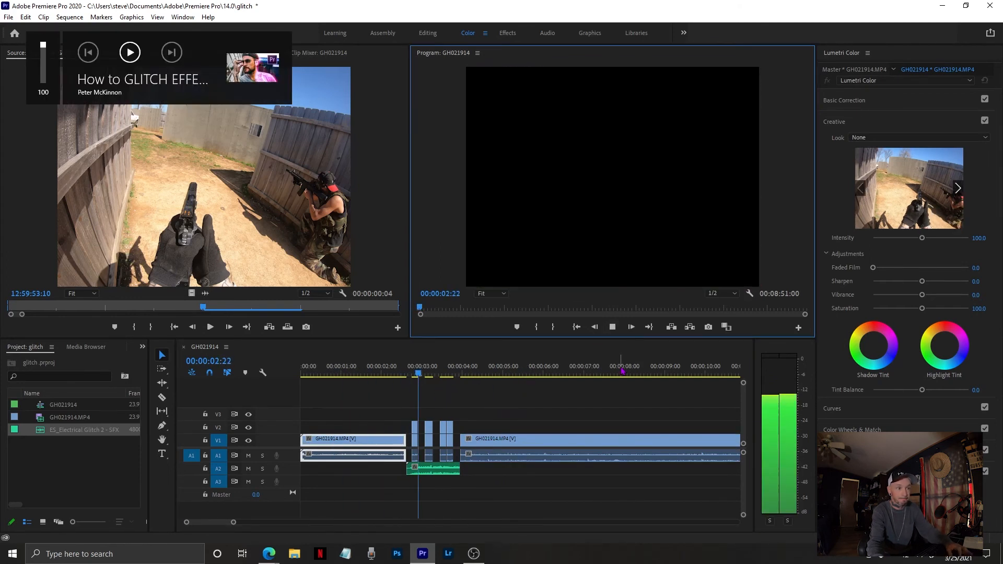
pyautogui.press('space')
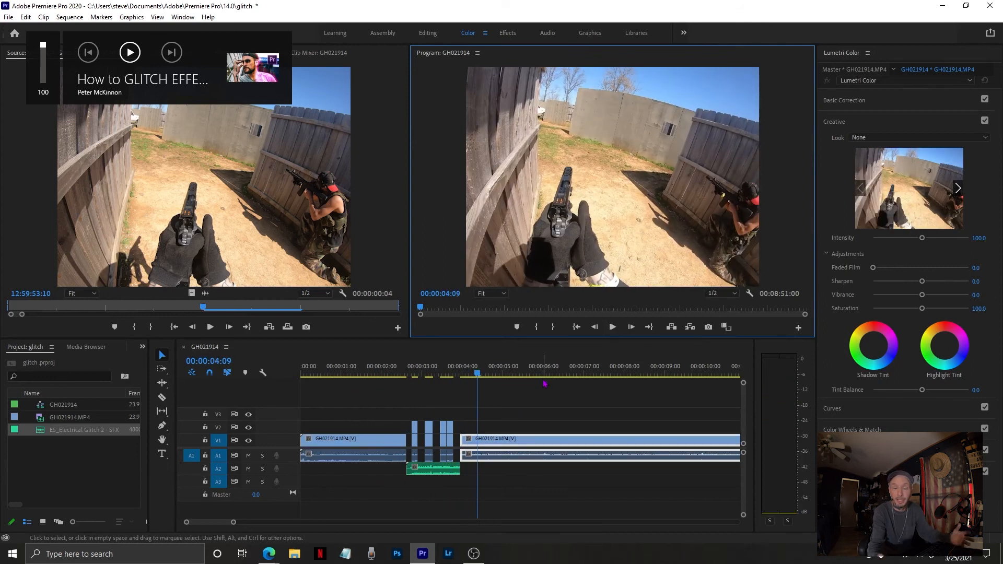